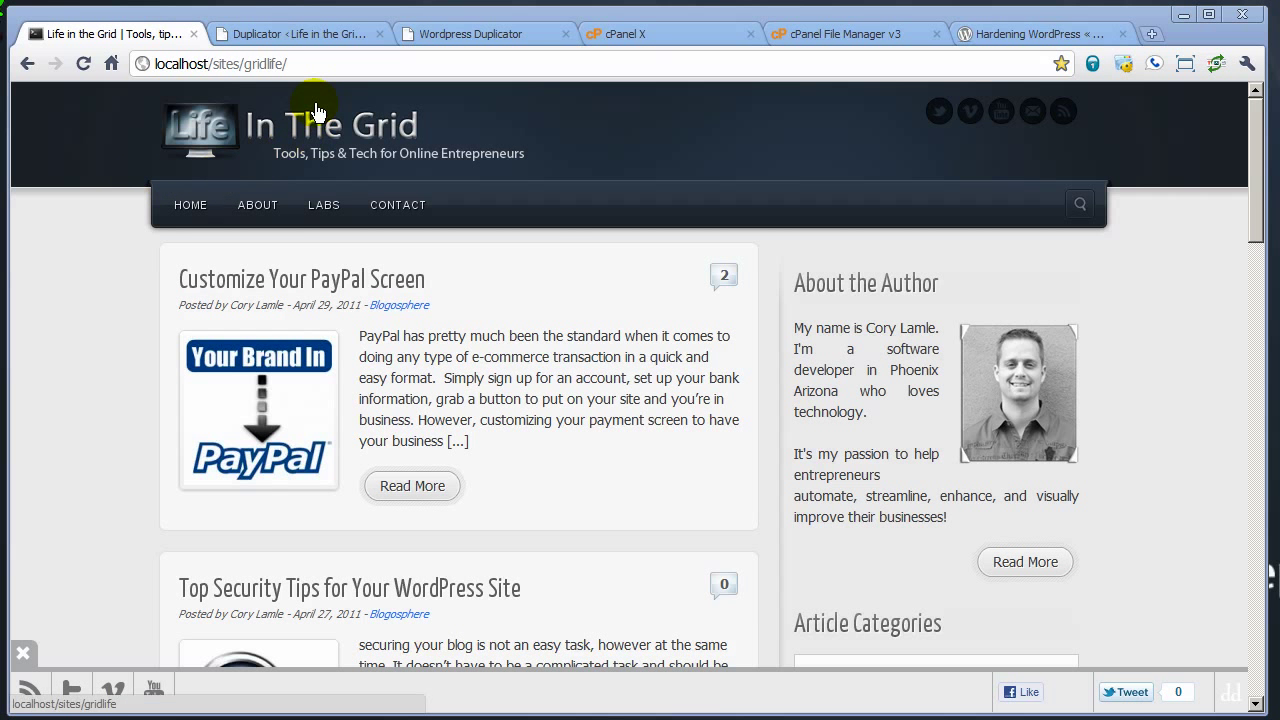
# Download the 20110514_LifeintheGrid.zip package and its install.php installer from Duplicator into C:\Temp.
pyautogui.click(262, 33)
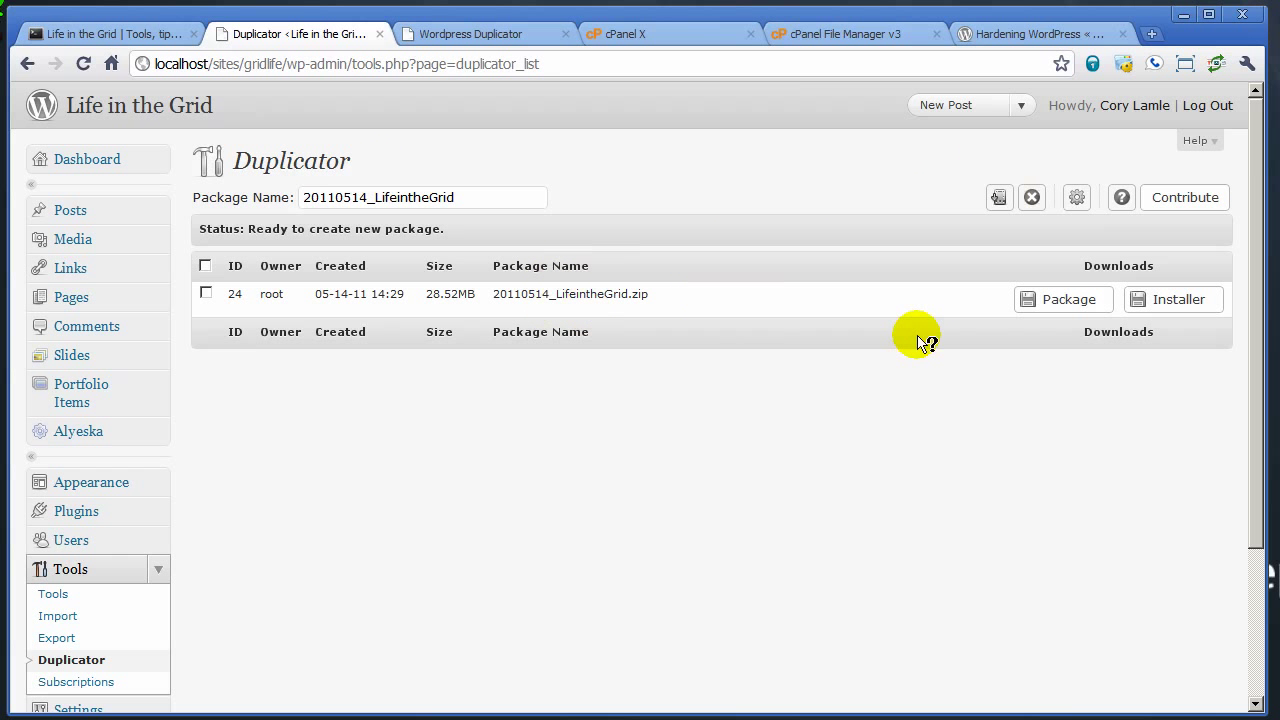
pyautogui.click(1029, 304)
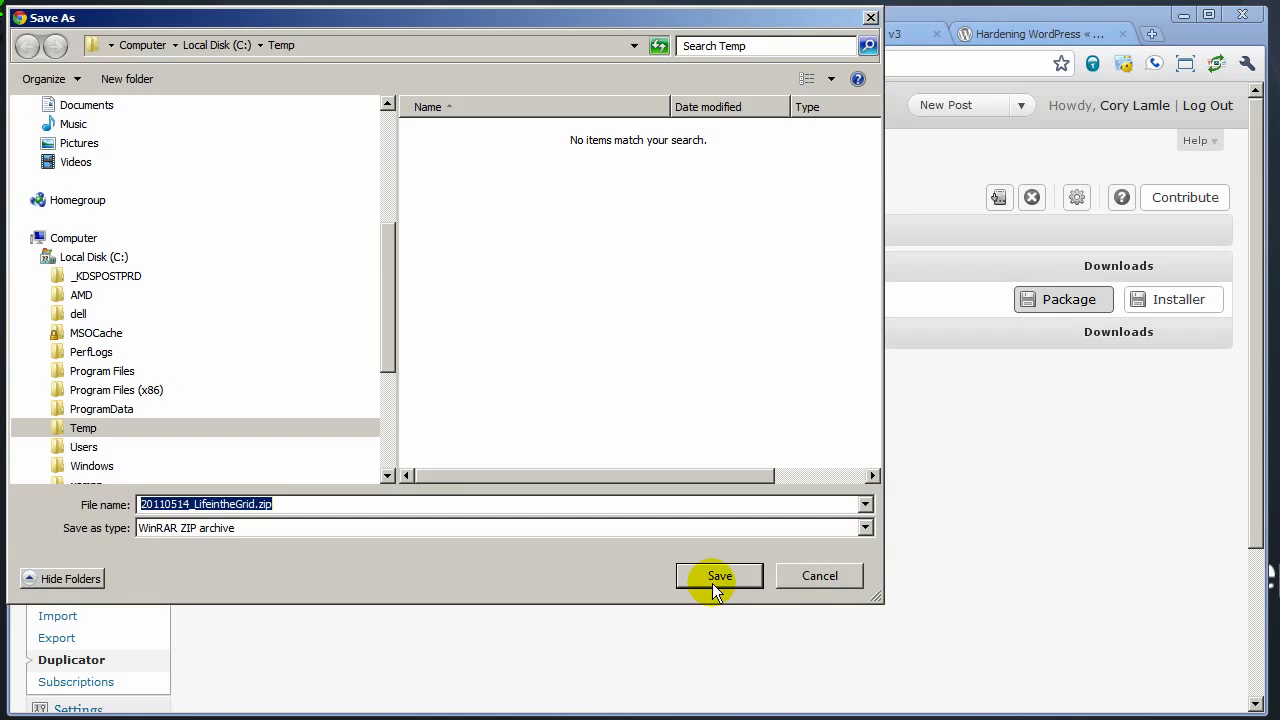
pyautogui.click(712, 583)
pyautogui.click(1150, 305)
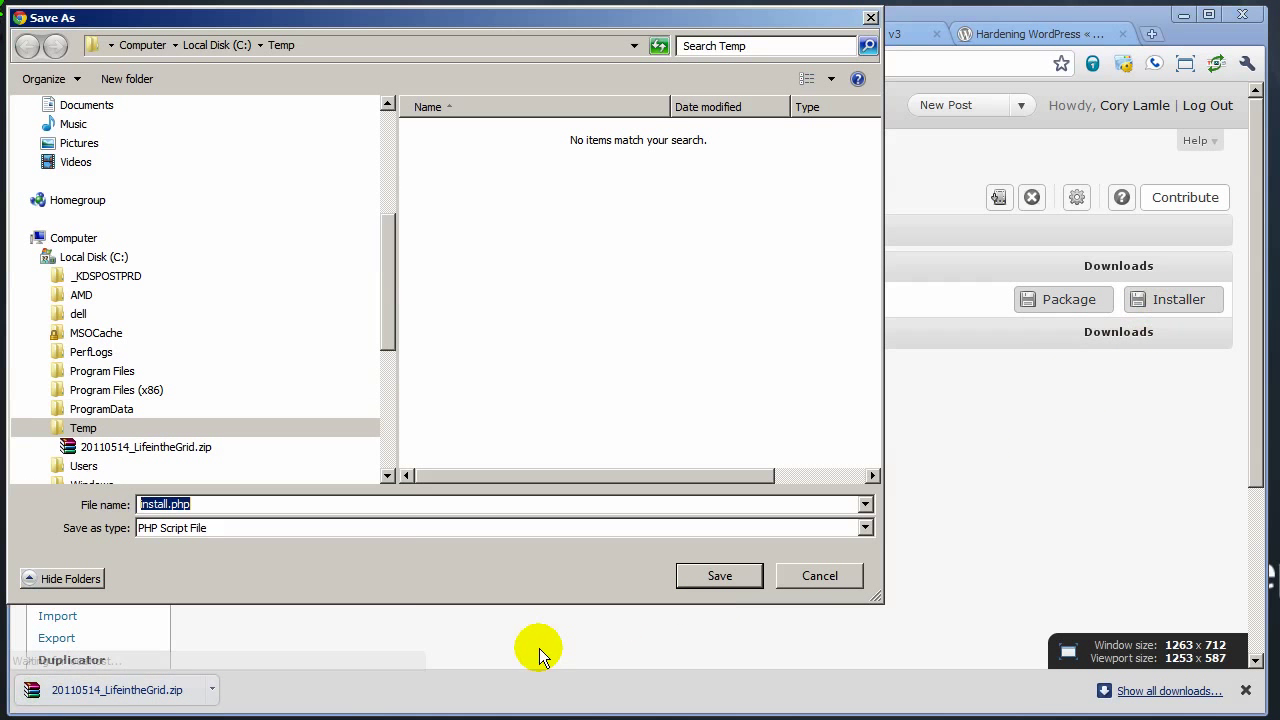
pyautogui.click(691, 578)
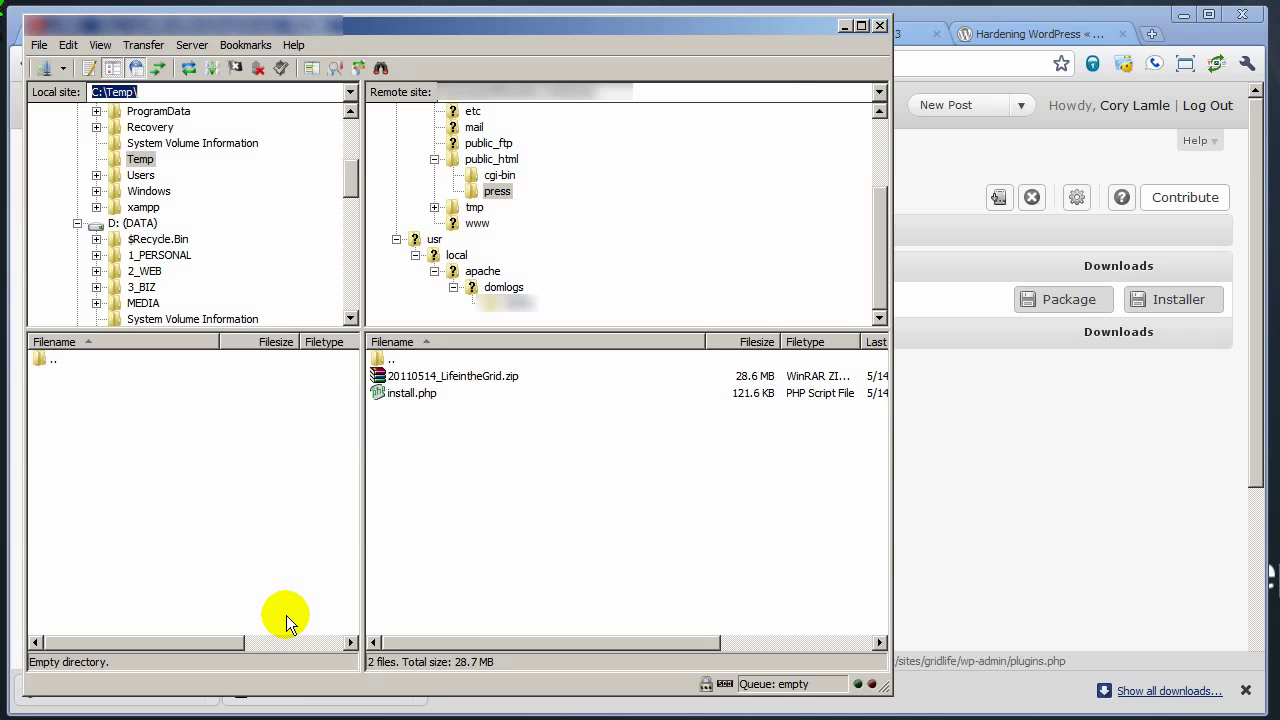
# In FileZilla, refresh the local C:\Temp listing and select the remote press folder under public_html to compare the files.
pyautogui.click(162, 422)
pyautogui.rightClick(162, 422)
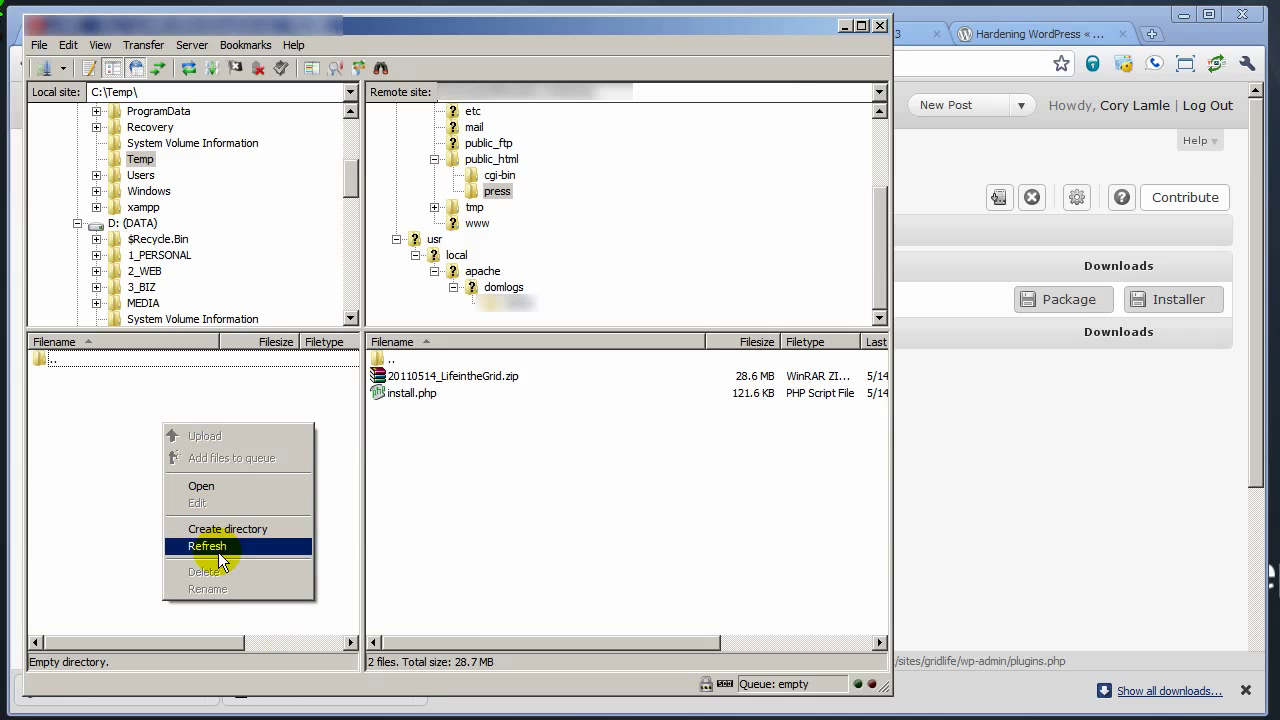
pyautogui.click(218, 548)
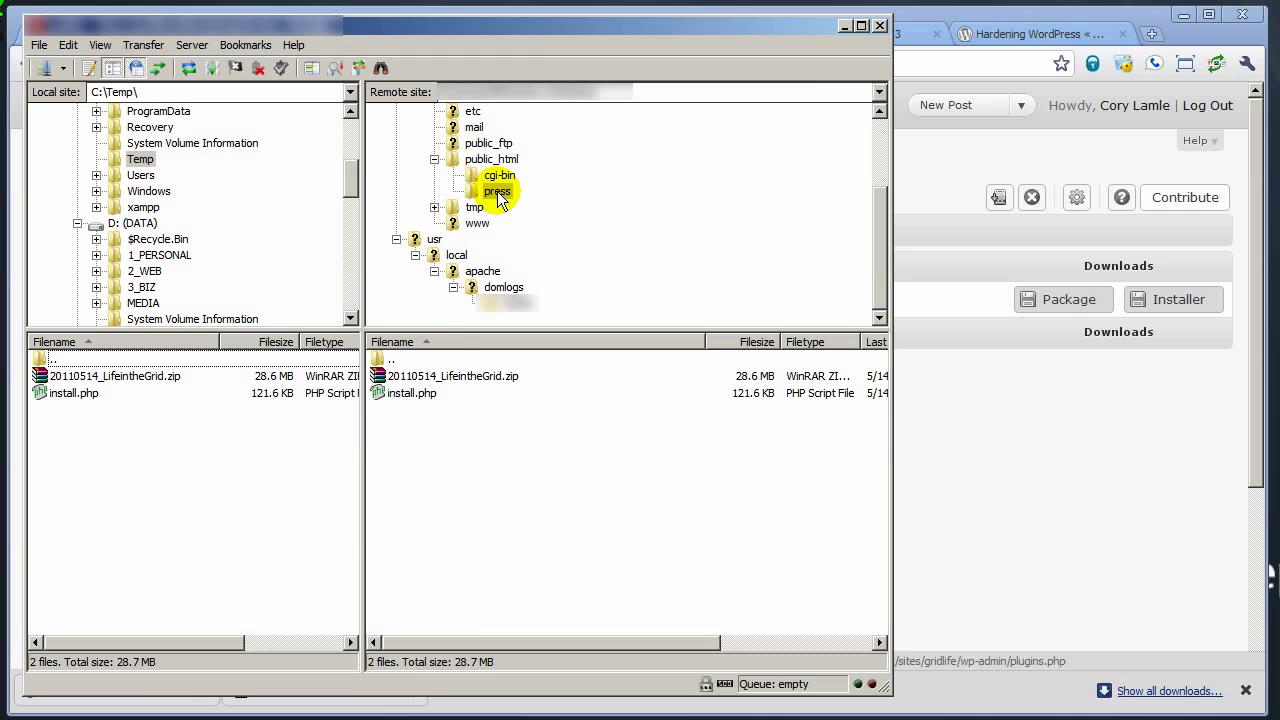
pyautogui.click(498, 194)
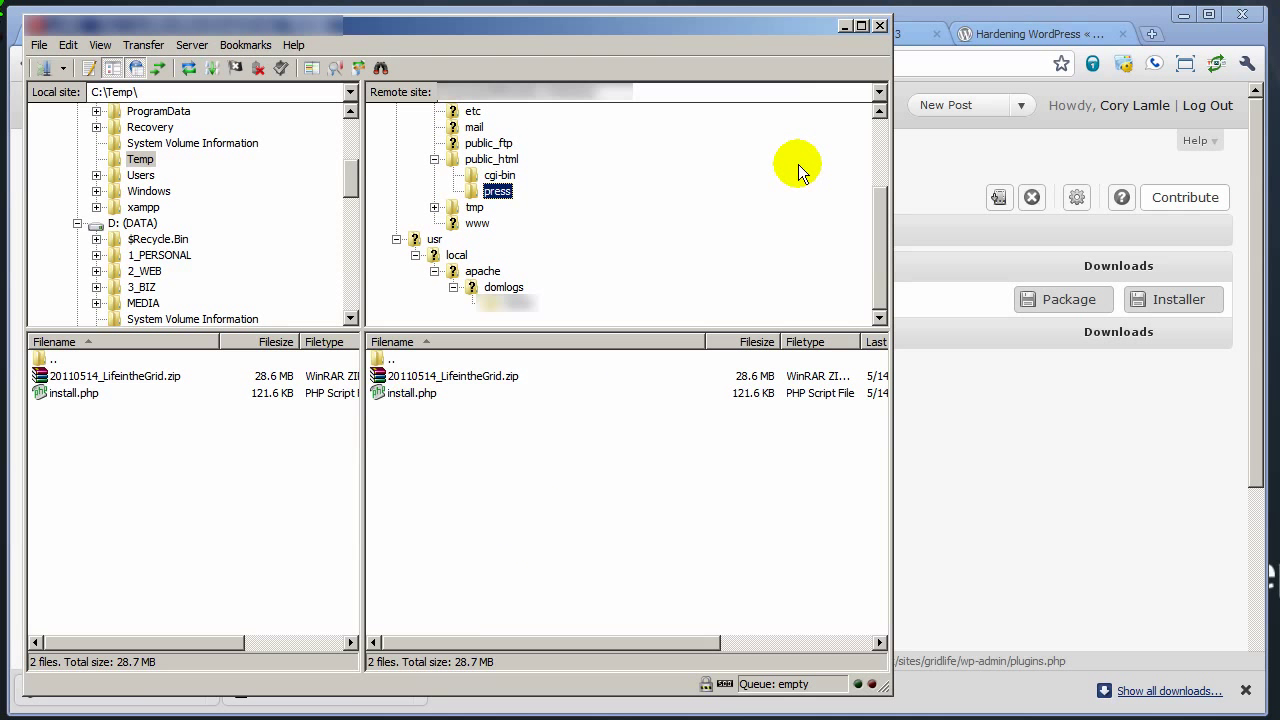
pyautogui.click(845, 25)
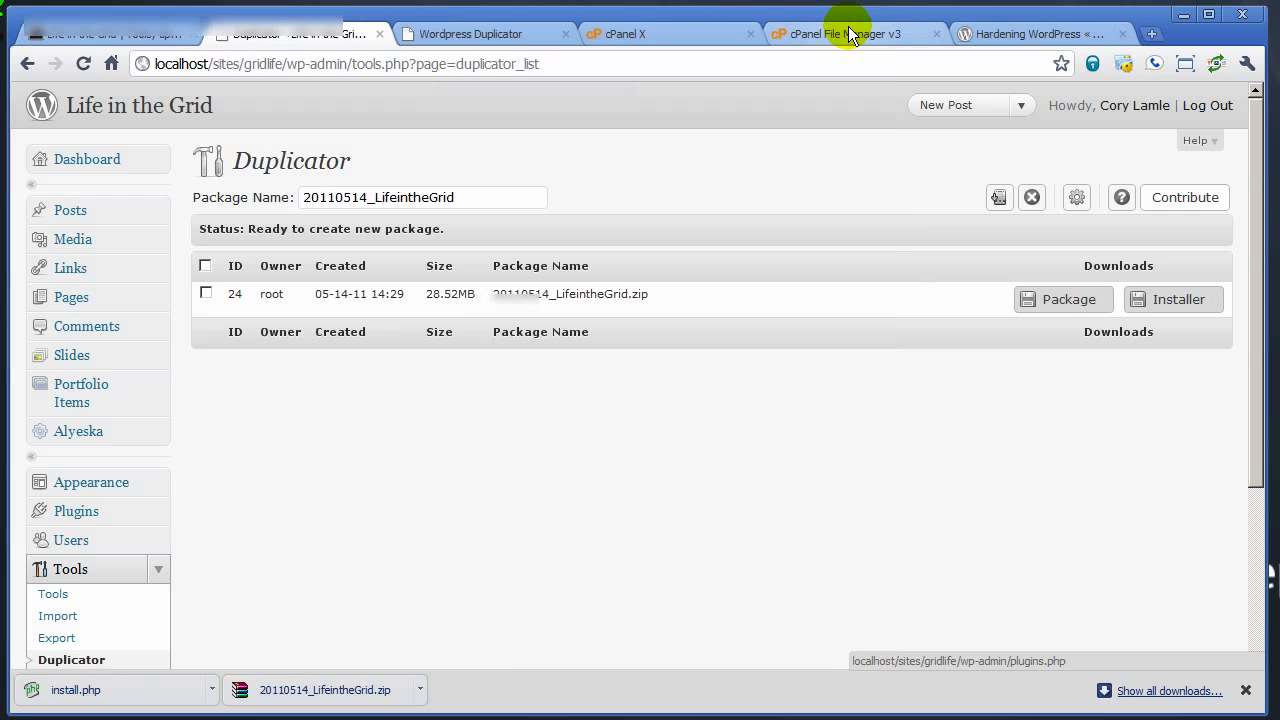
pyautogui.click(495, 34)
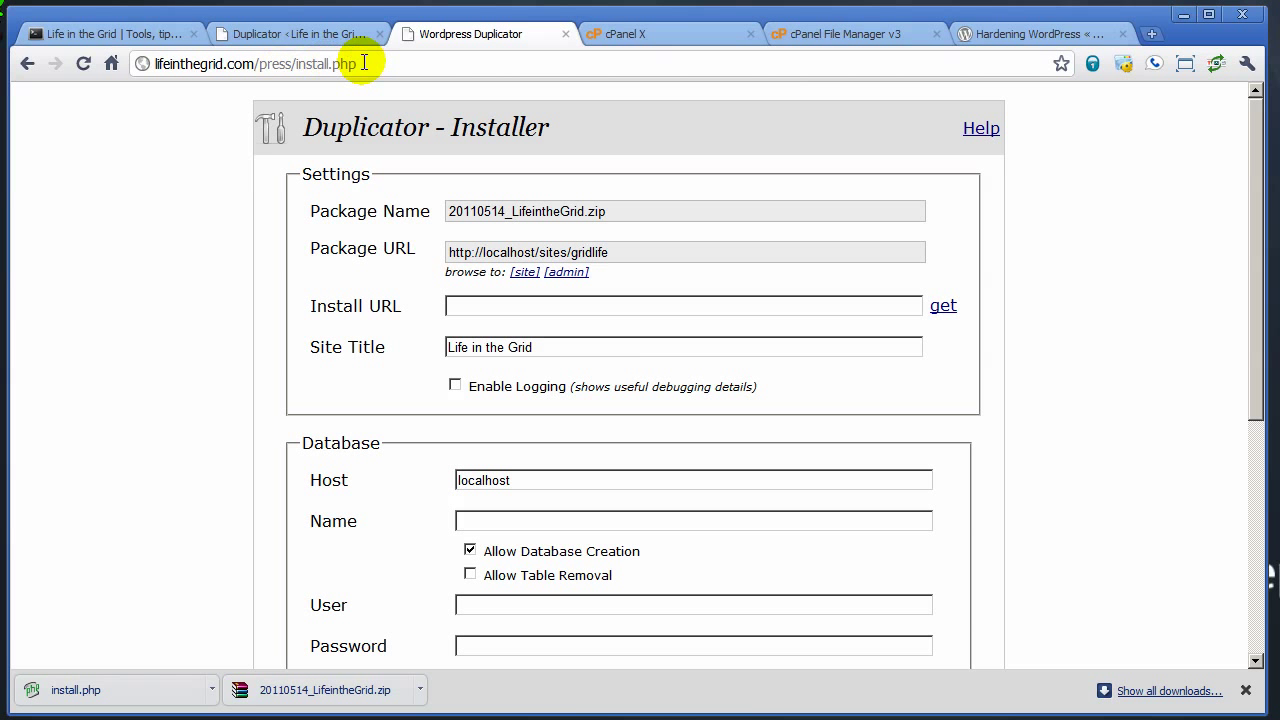
pyautogui.click(563, 306)
pyautogui.click(946, 302)
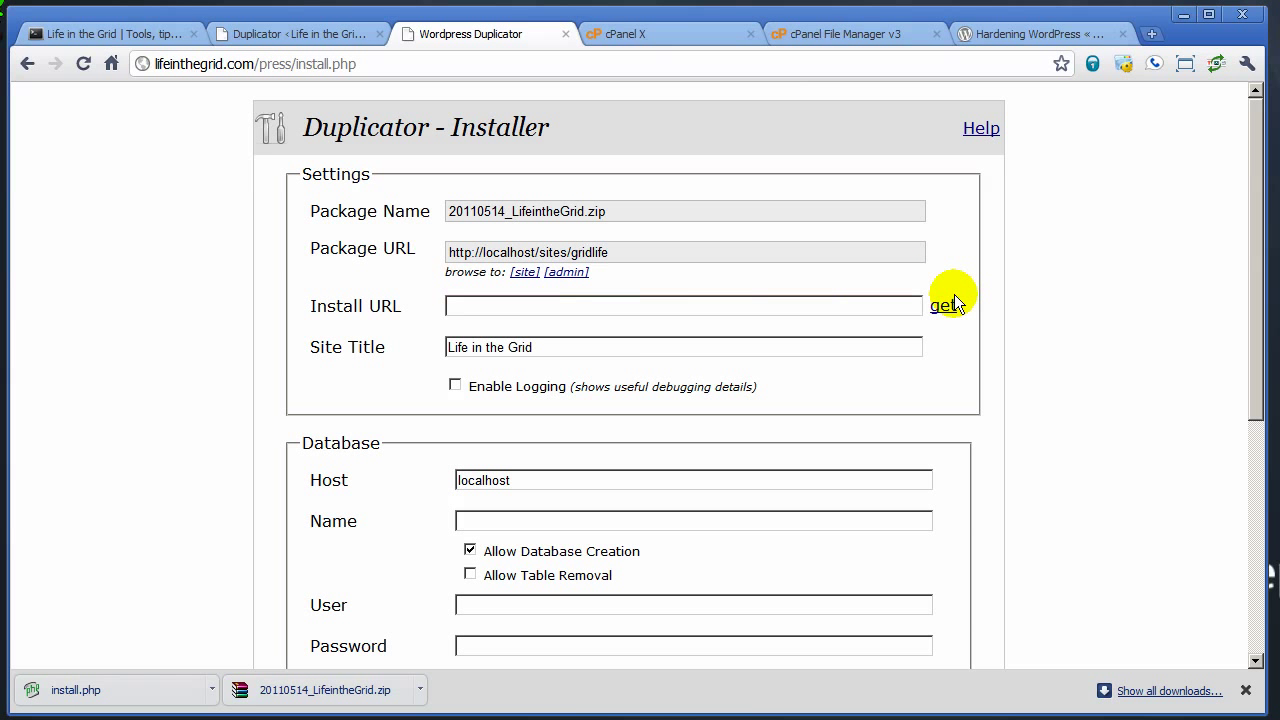
pyautogui.click(946, 304)
# Fill in the database name, database user and database password in the installer's Database section.
pyautogui.scroll(-1, 755, 401)
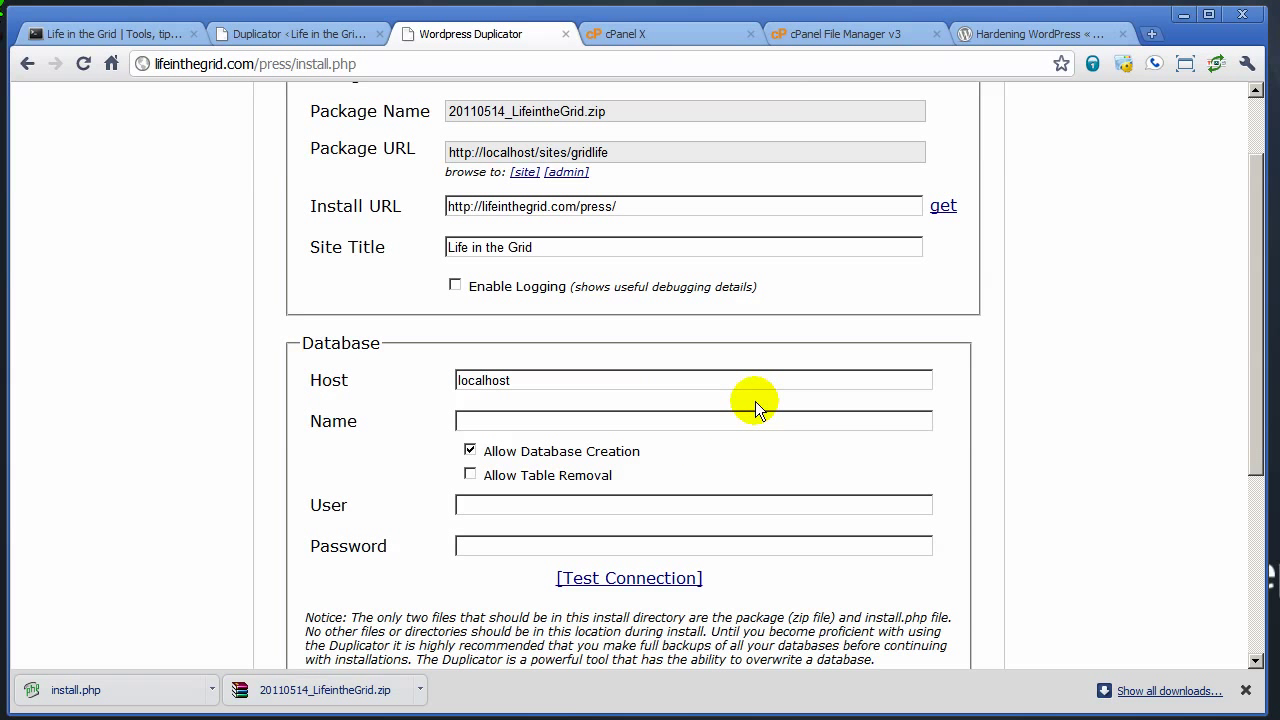
pyautogui.click(543, 421)
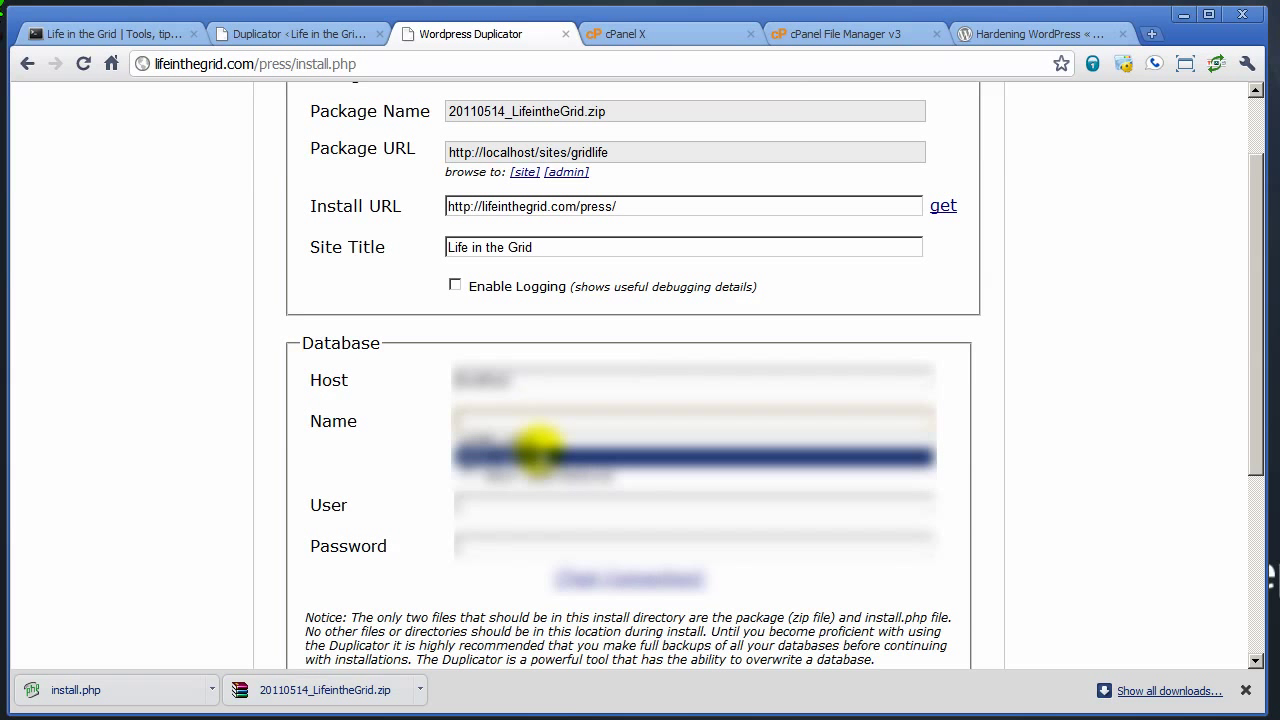
pyautogui.click(540, 452)
pyautogui.click(508, 506)
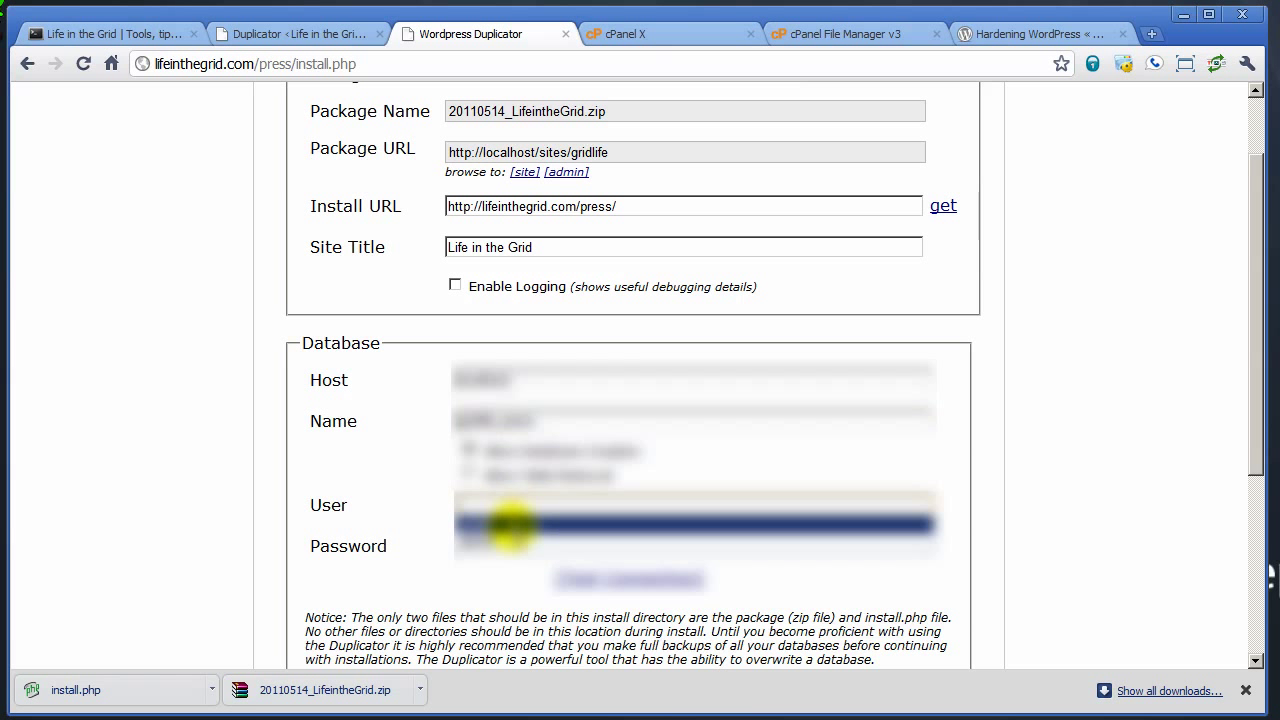
pyautogui.click(510, 523)
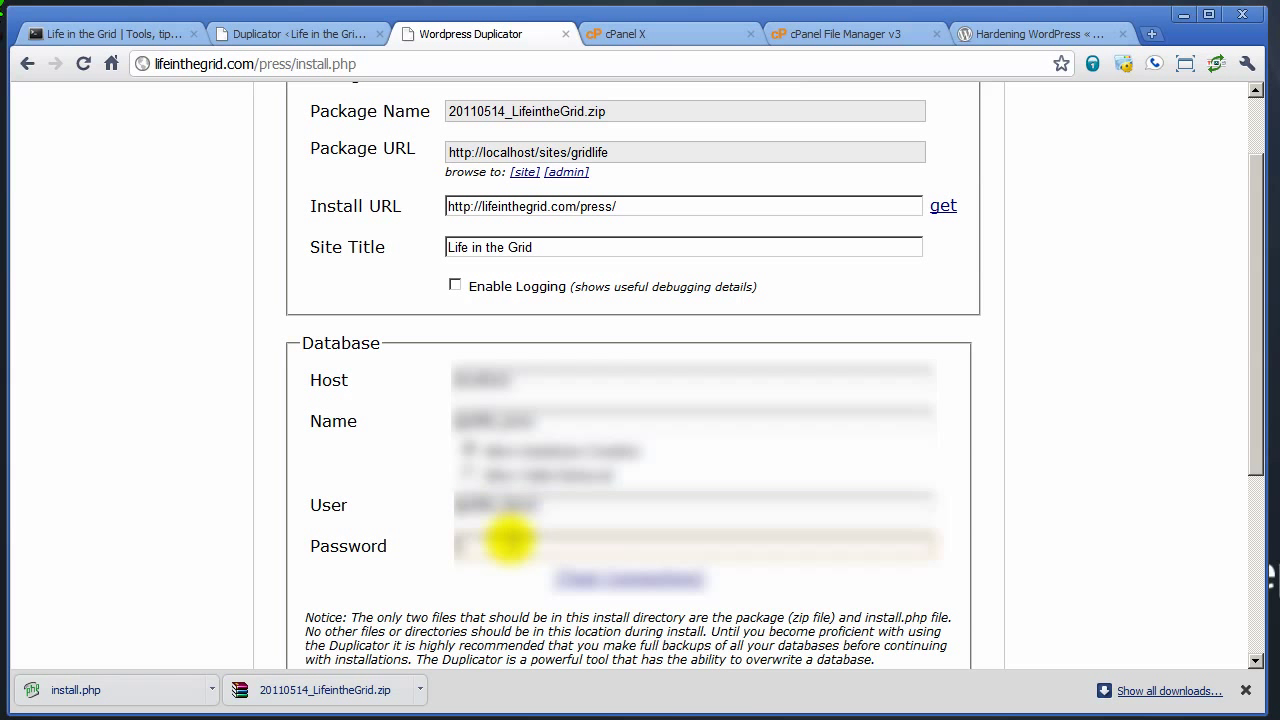
pyautogui.click(511, 542)
pyautogui.click(510, 566)
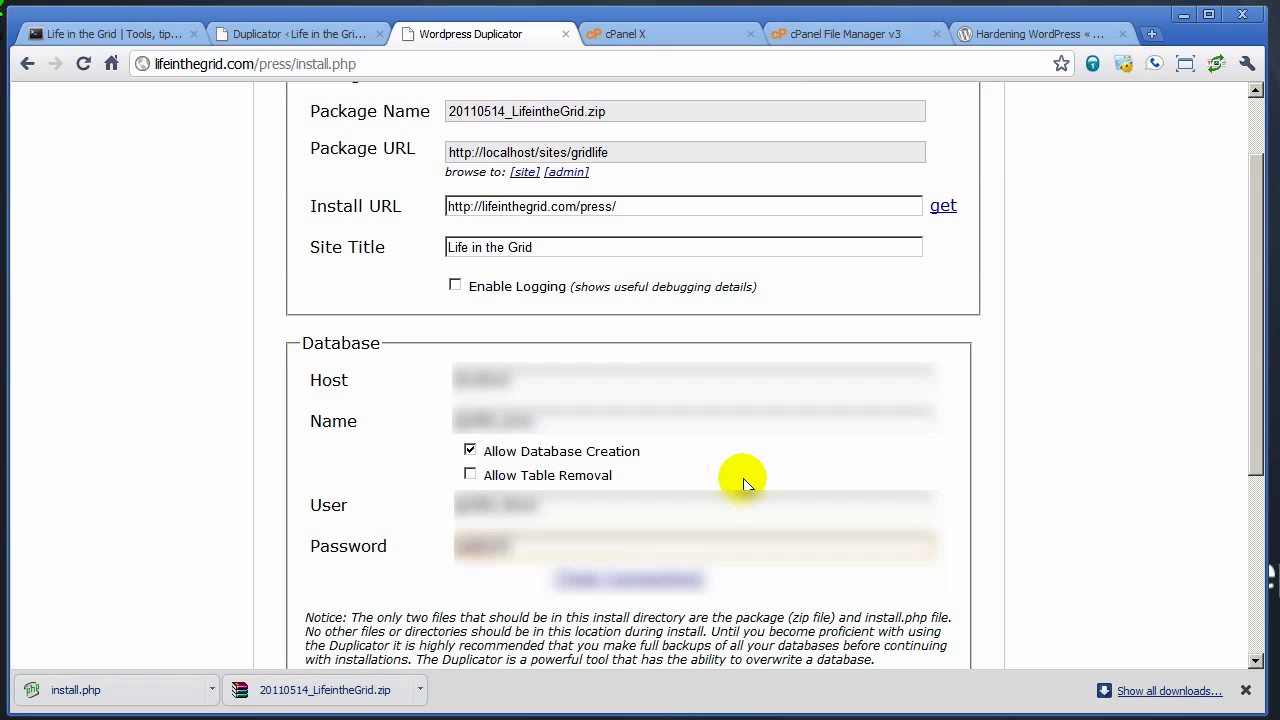
# Allow table removal for the database, and test the connection with the installer's validation prechecks.
pyautogui.click(470, 474)
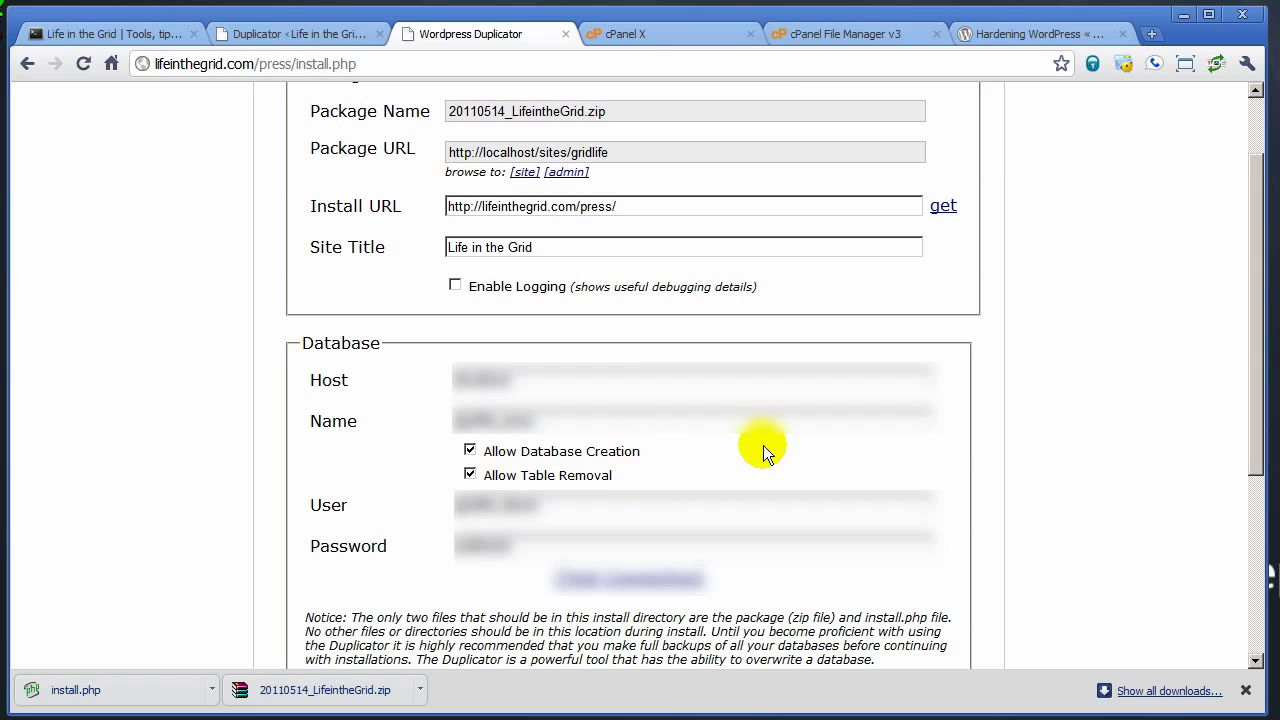
pyautogui.click(634, 583)
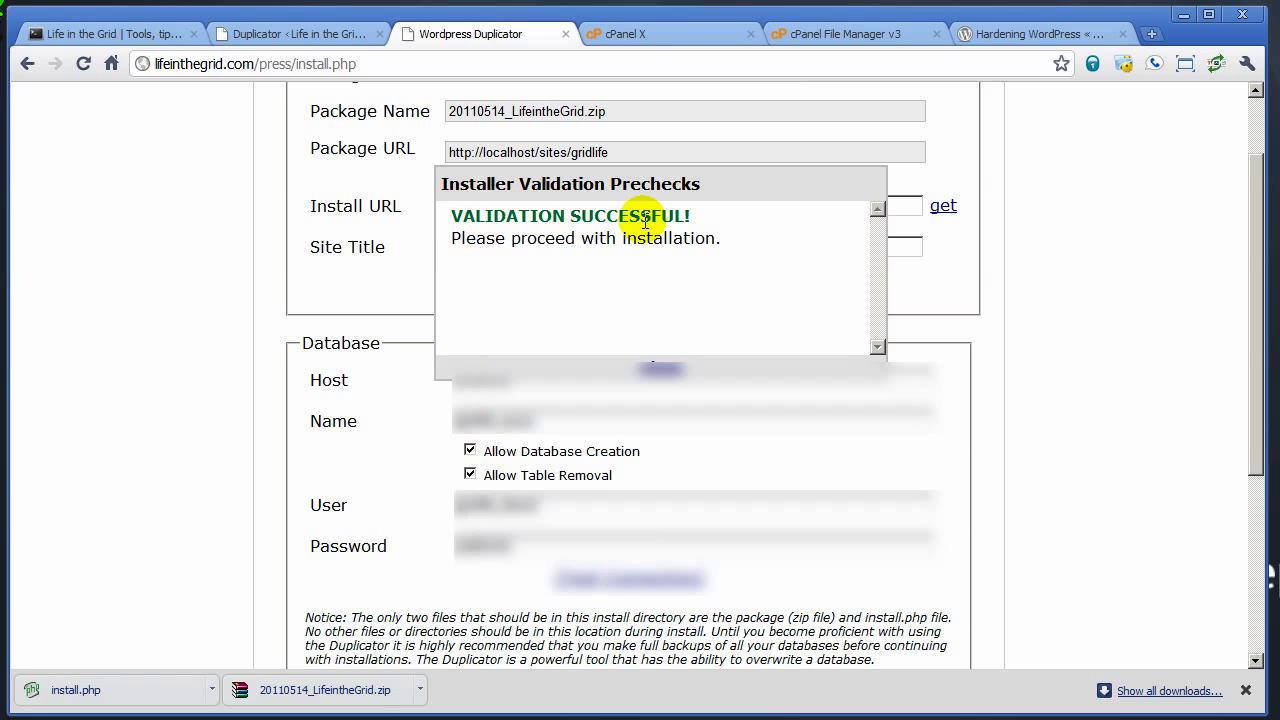
pyautogui.click(664, 367)
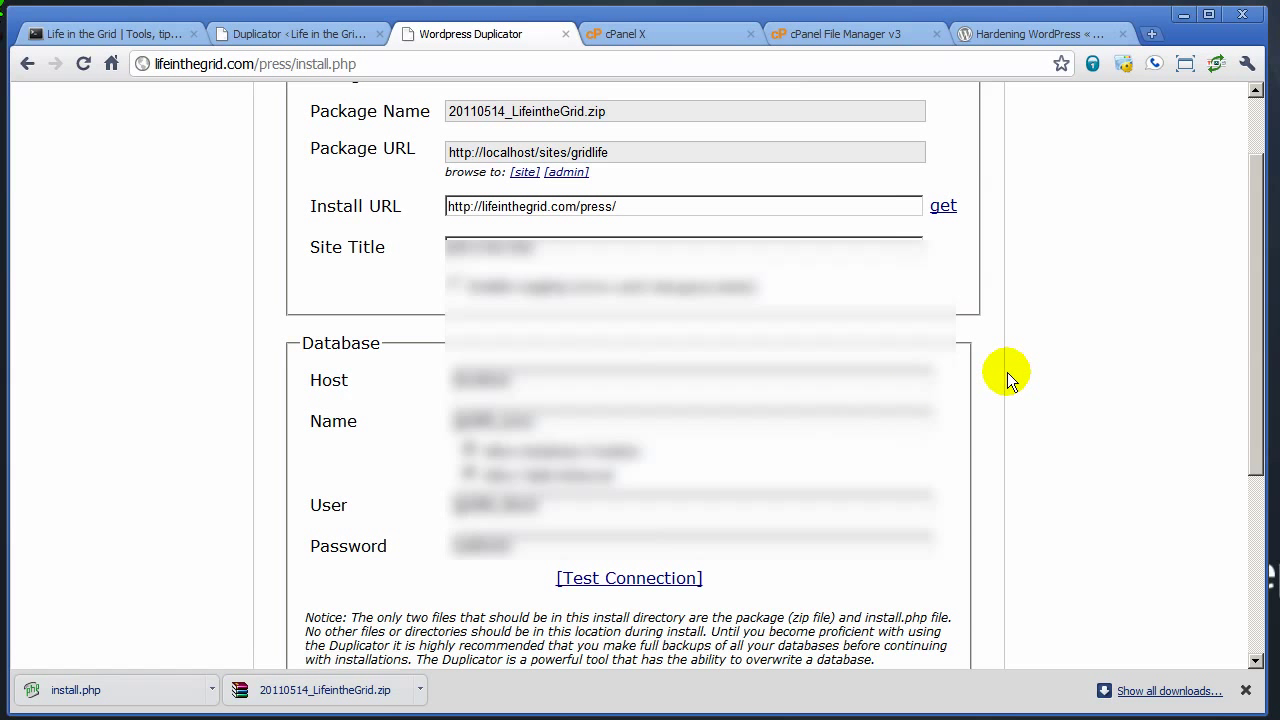
# Try to run the Duplicator installation with the entered settings, confirming the install prompt.
pyautogui.scroll(-1, 1003, 378)
pyautogui.click(950, 633)
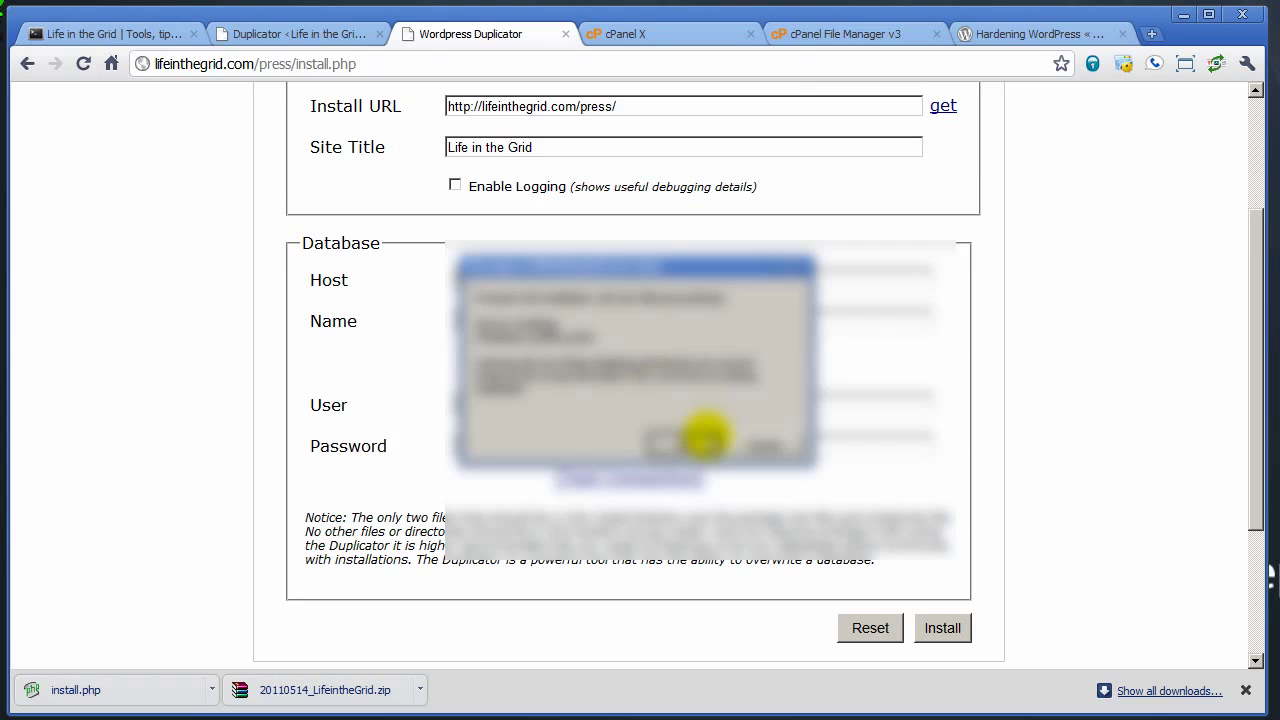
pyautogui.click(705, 437)
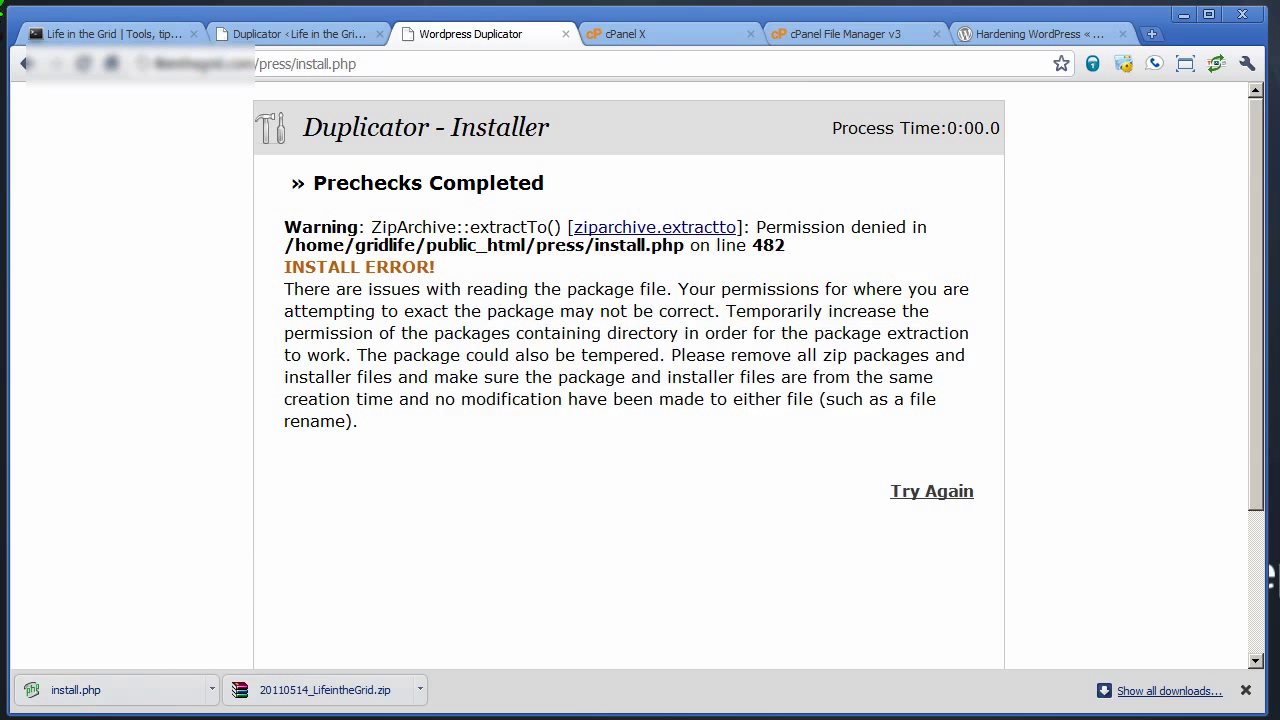
# In the server terminal, open up the press directory's permissions with chmod 777 press/.
pyautogui.click(130, 719)
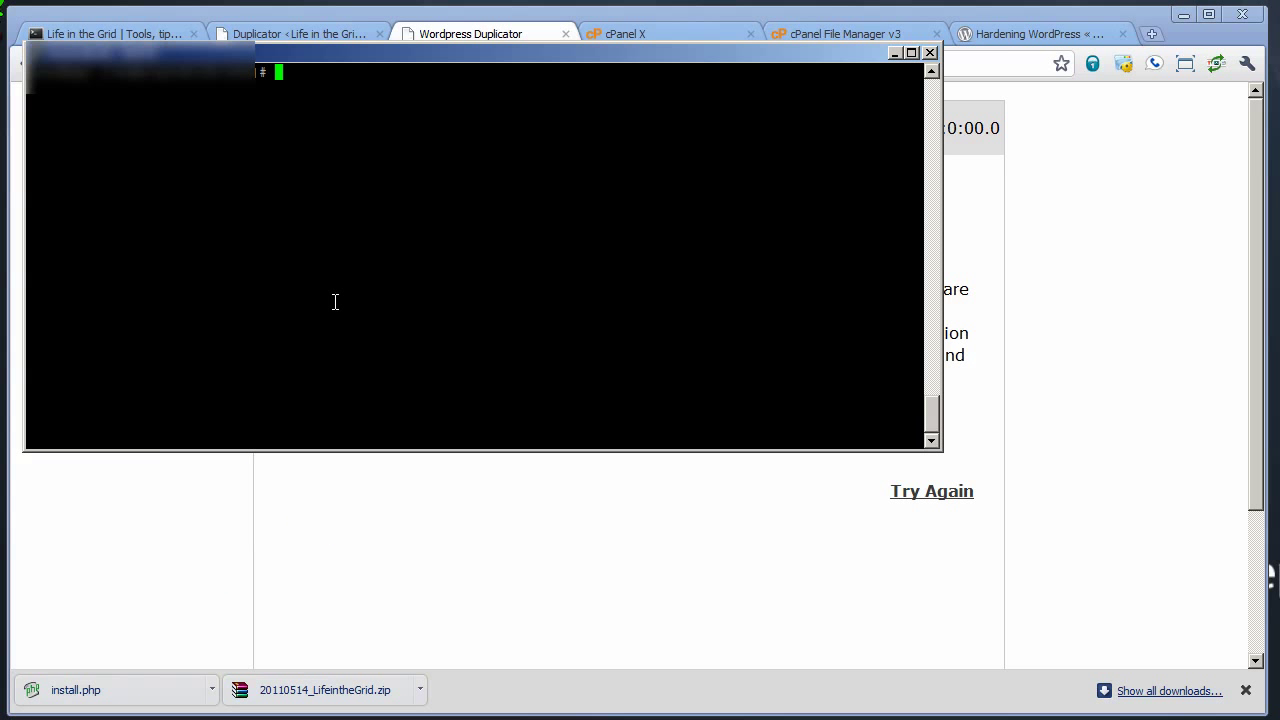
pyautogui.write('chmod 777 press/')
pyautogui.press('Return')
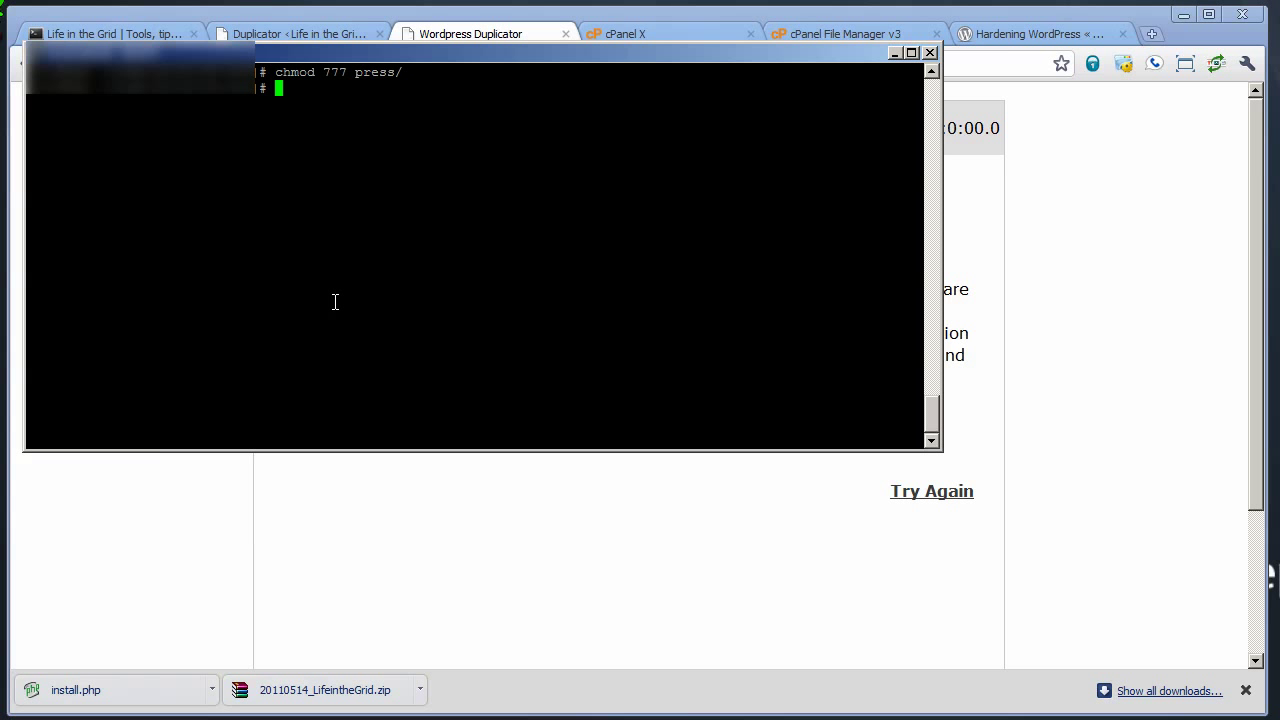
pyautogui.click(894, 52)
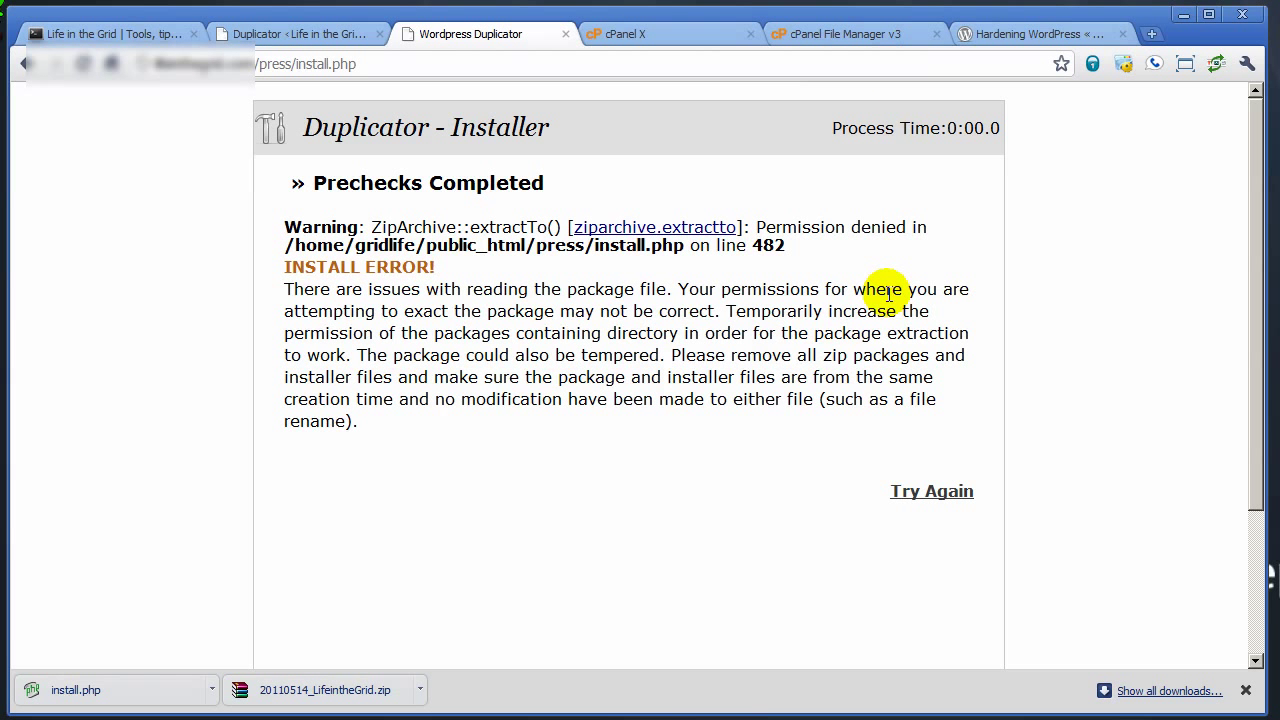
# In FileZilla, examine the numeric permission value in the remote press folder's file attributes without changing it.
pyautogui.hotkey('alt', 'Tab')
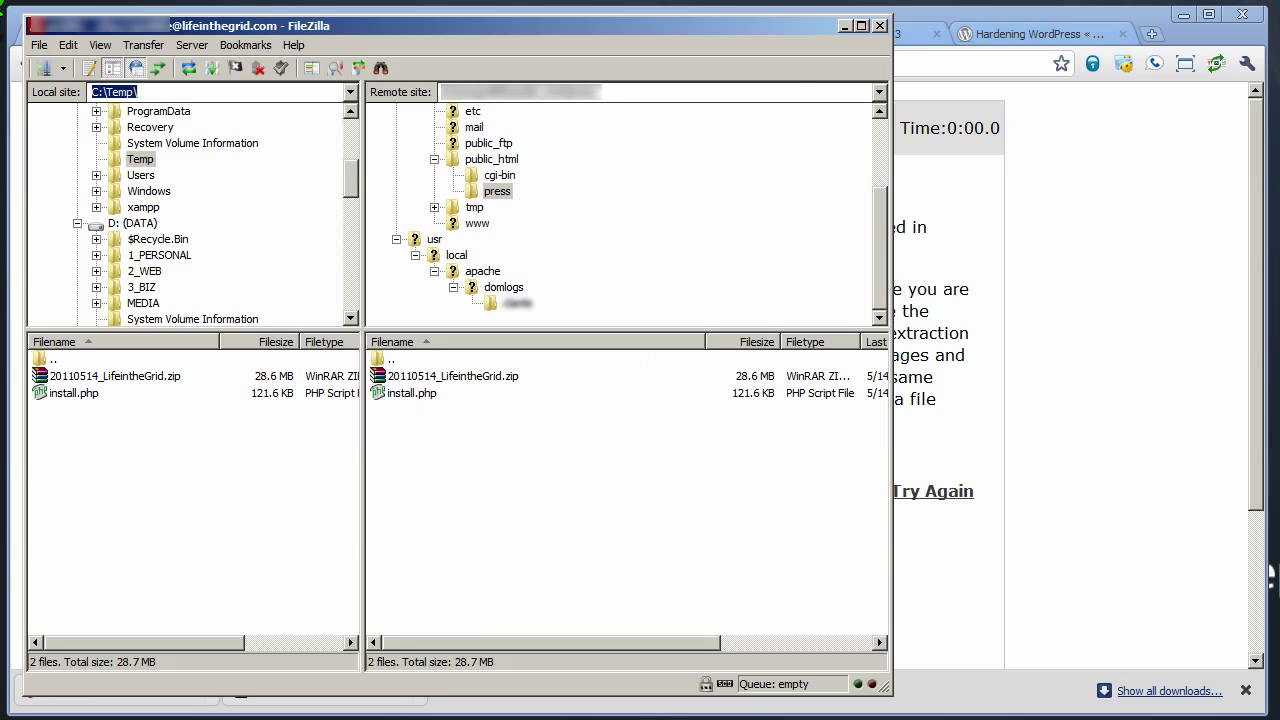
pyautogui.rightClick(497, 197)
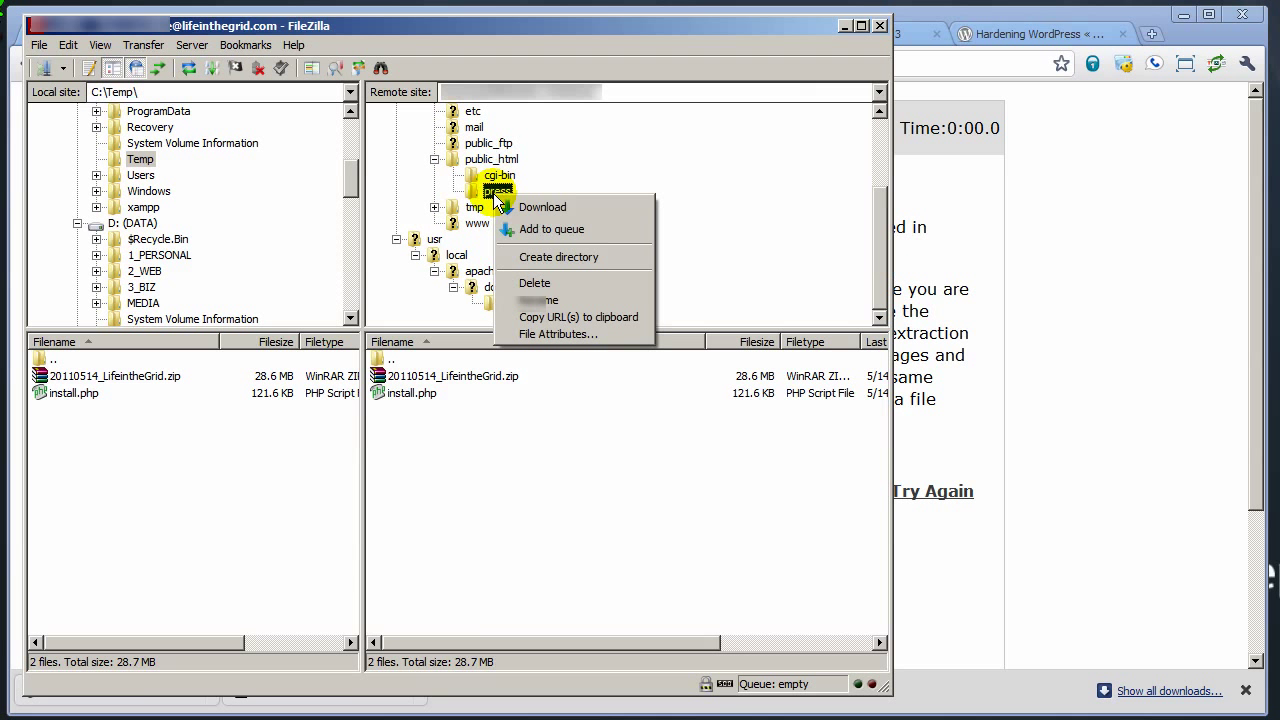
pyautogui.click(566, 334)
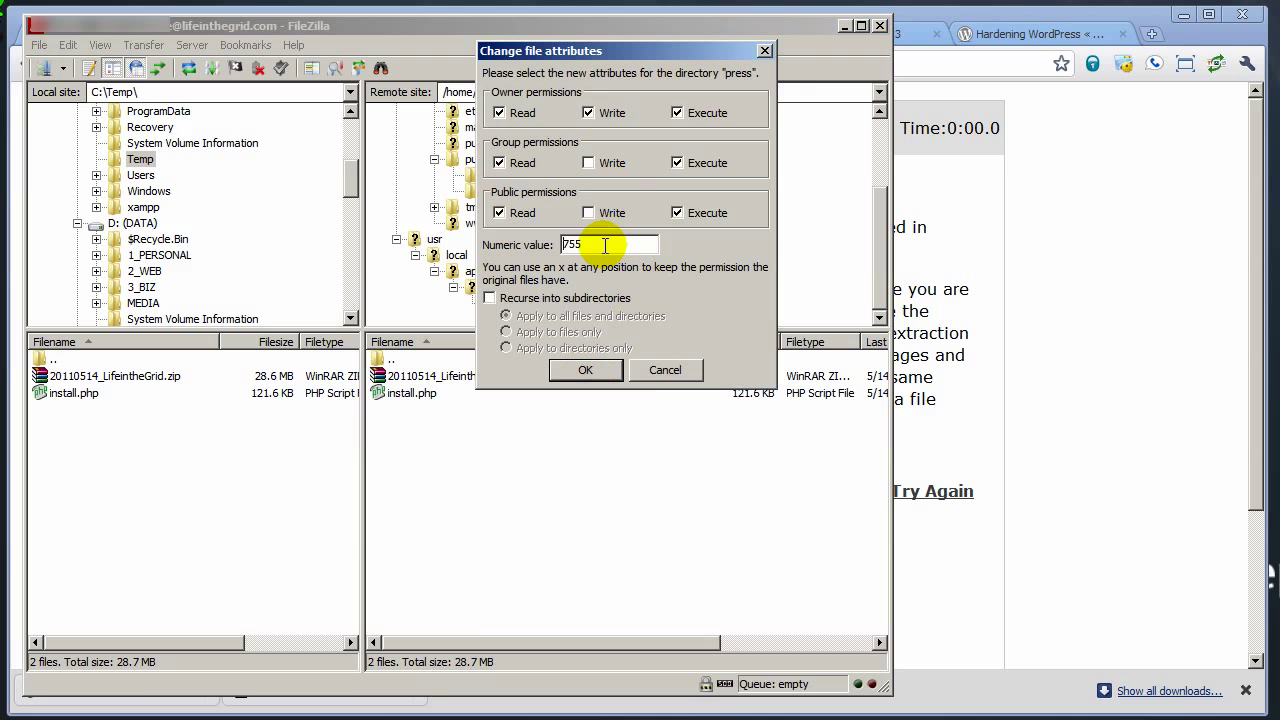
pyautogui.doubleClick(571, 245)
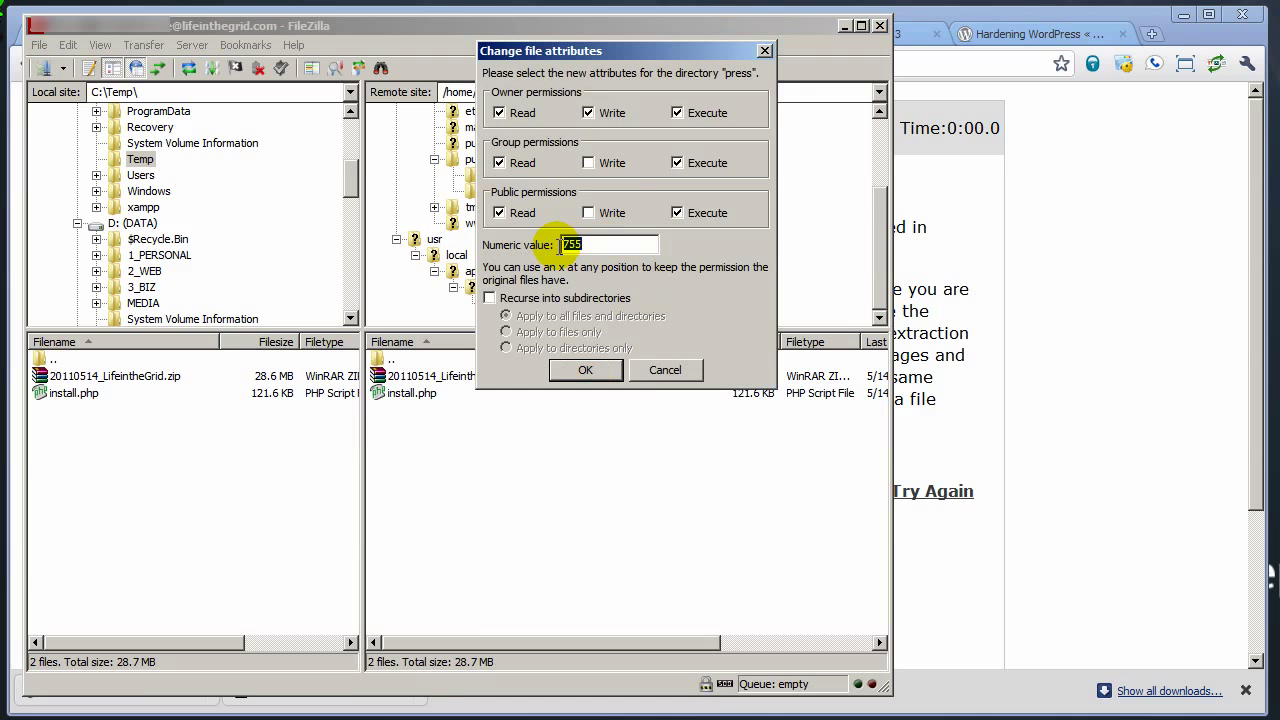
pyautogui.click(665, 371)
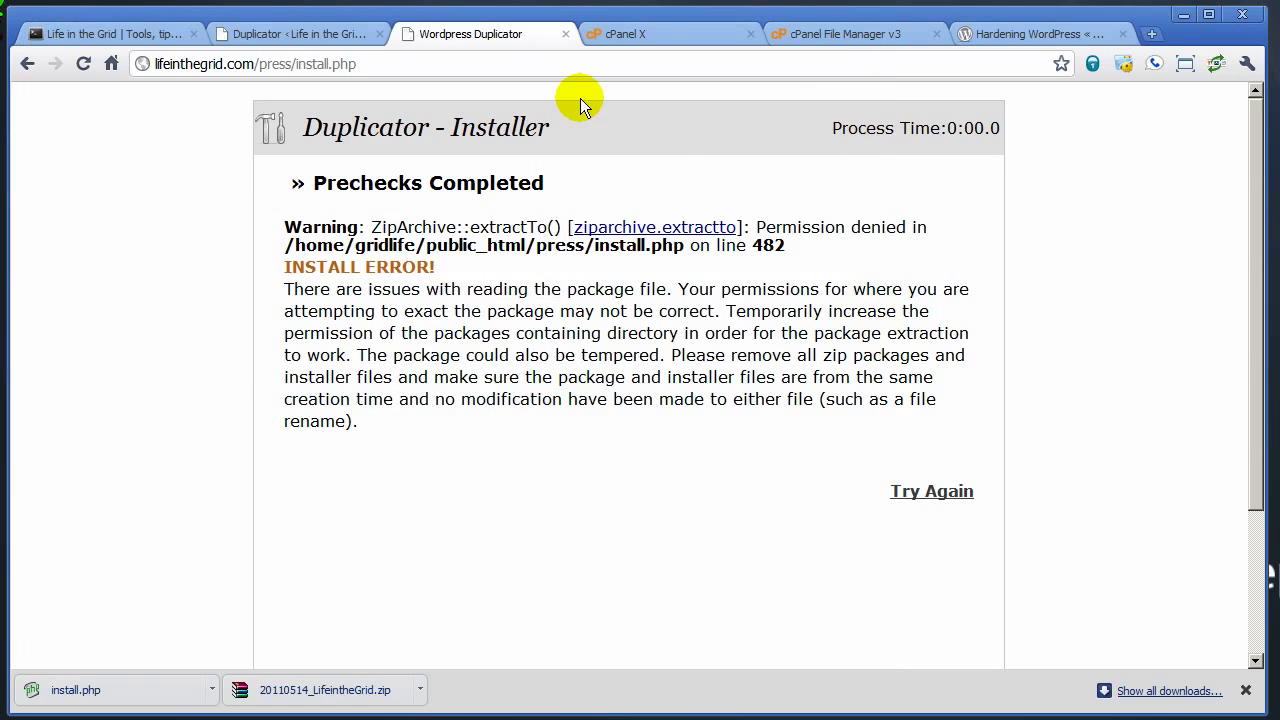
# In the cPanel File Manager, examine the Change Permissions settings of the press folder without applying anything.
pyautogui.click(659, 33)
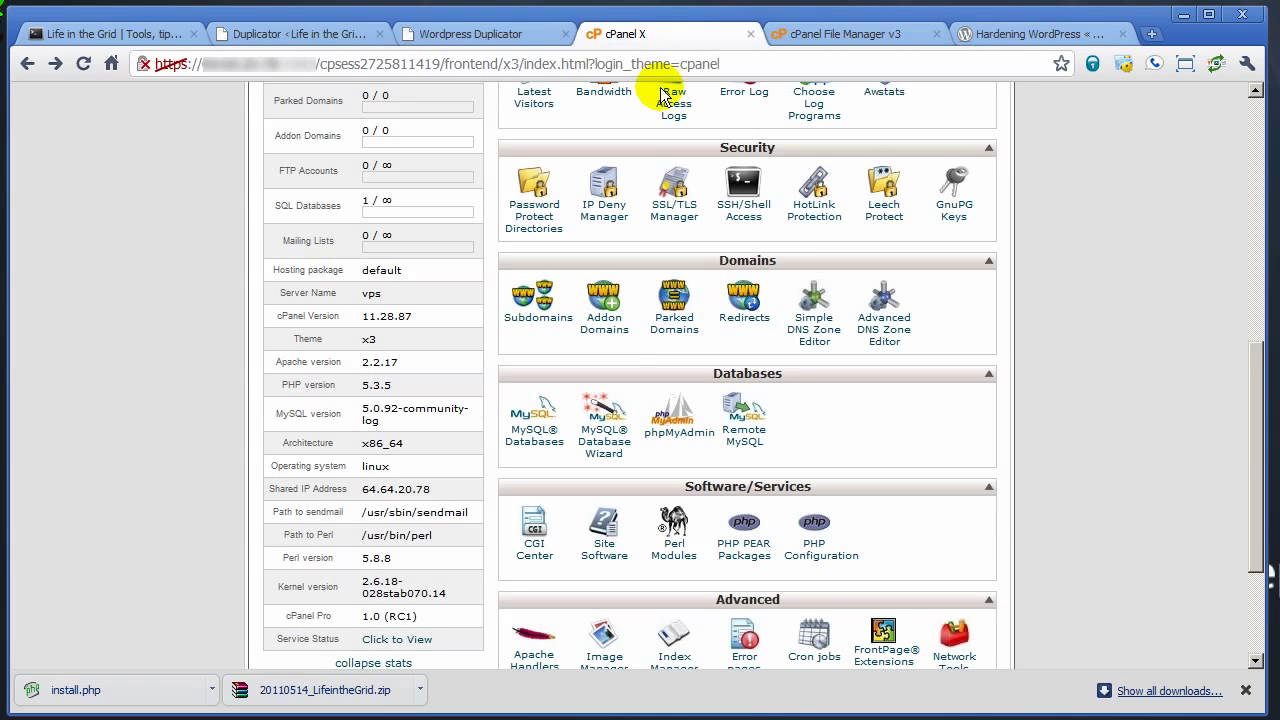
pyautogui.click(878, 33)
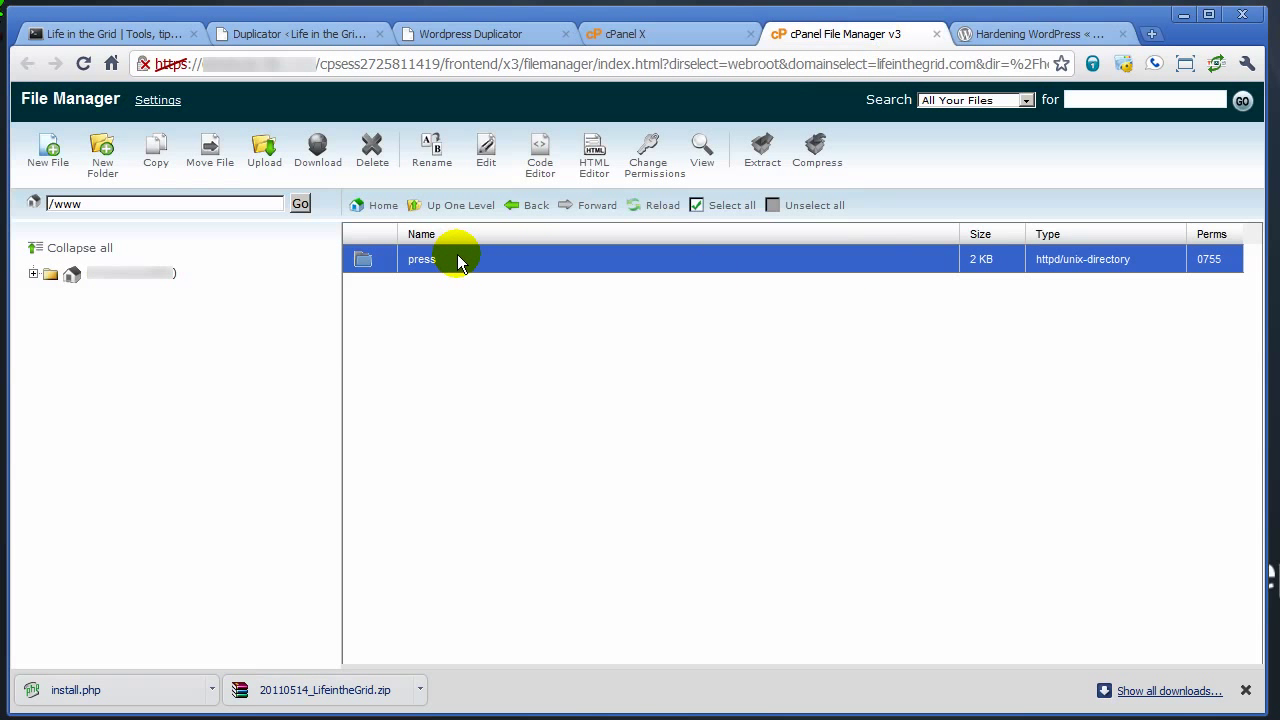
pyautogui.rightClick(512, 262)
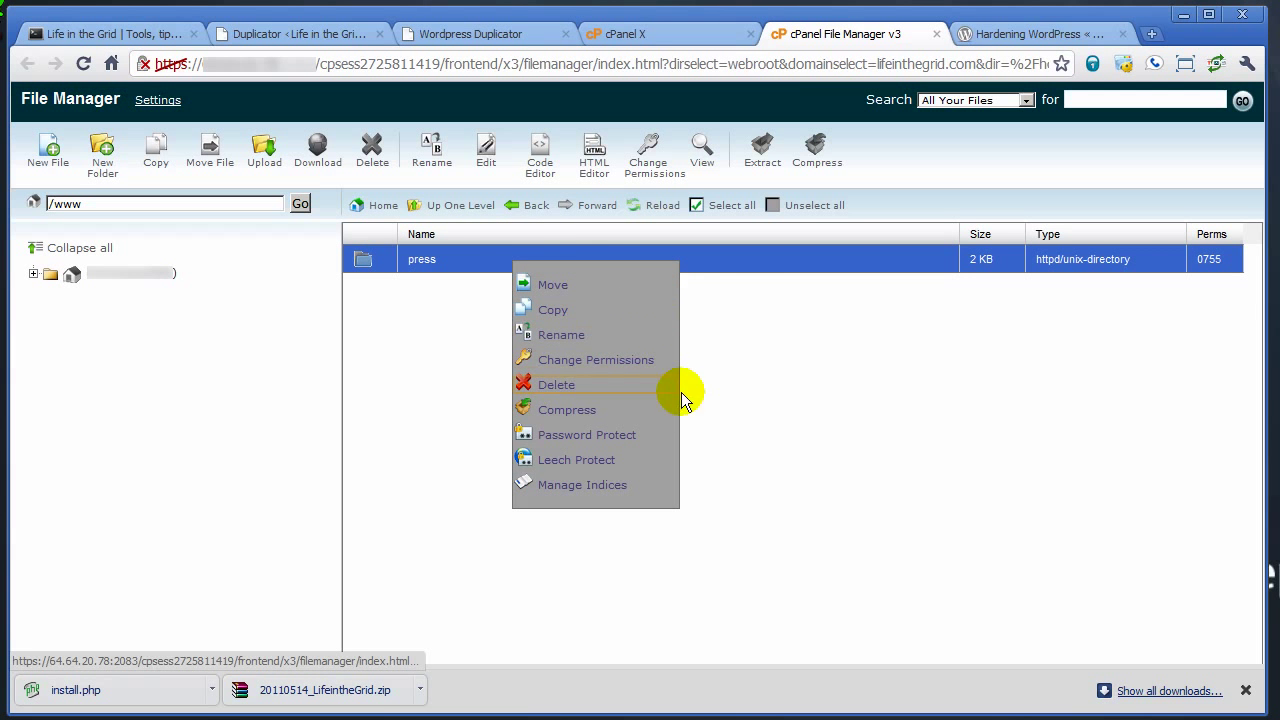
pyautogui.click(617, 362)
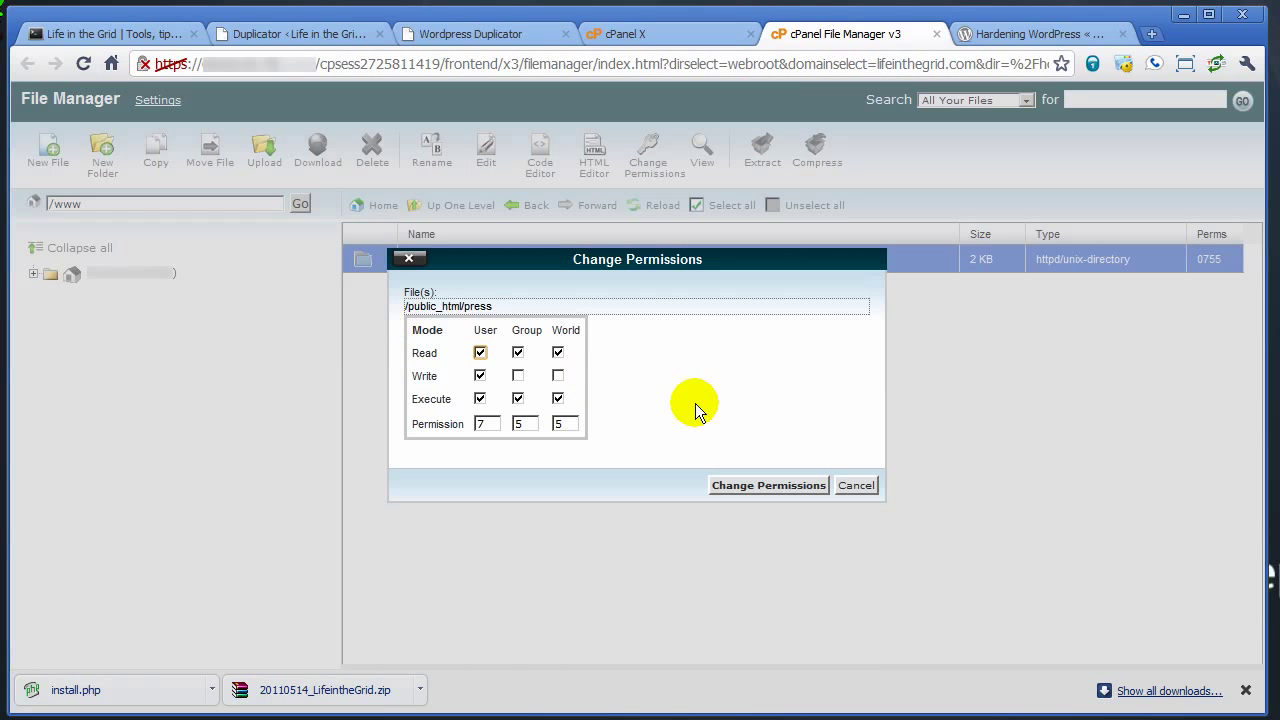
pyautogui.click(857, 486)
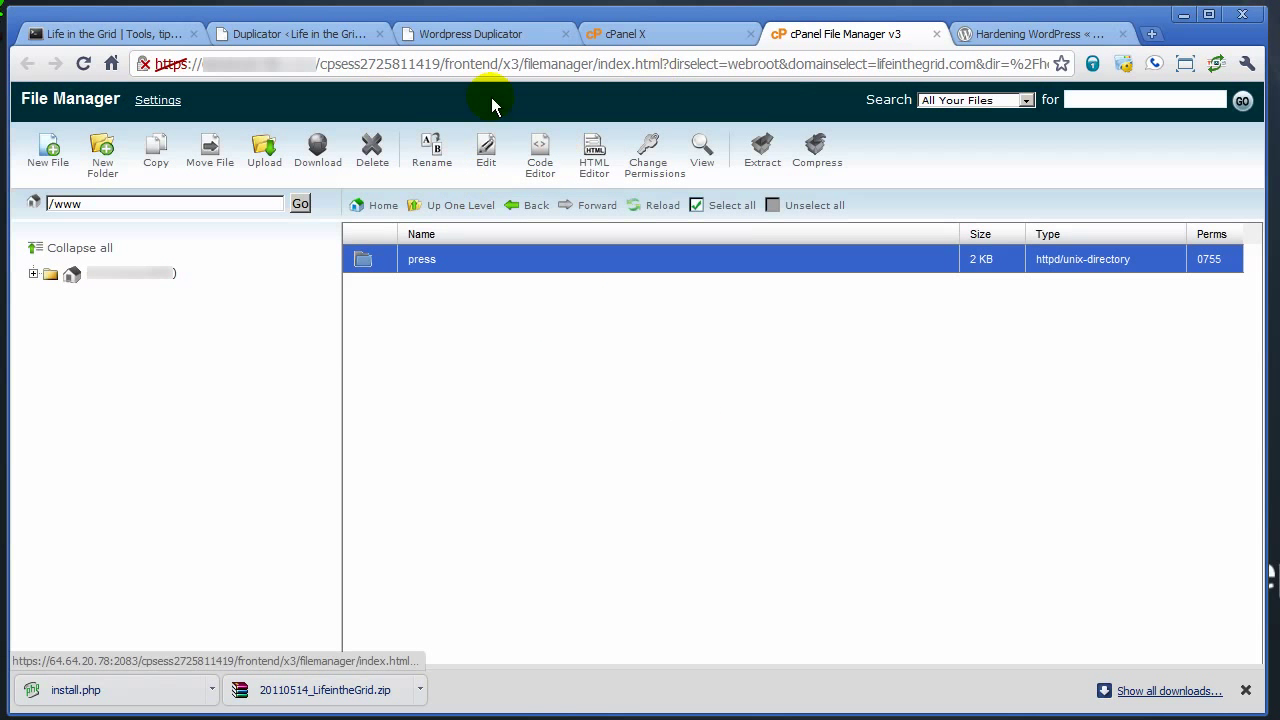
# Return to the Duplicator installer's error page and go back to the install form to try again.
pyautogui.click(515, 36)
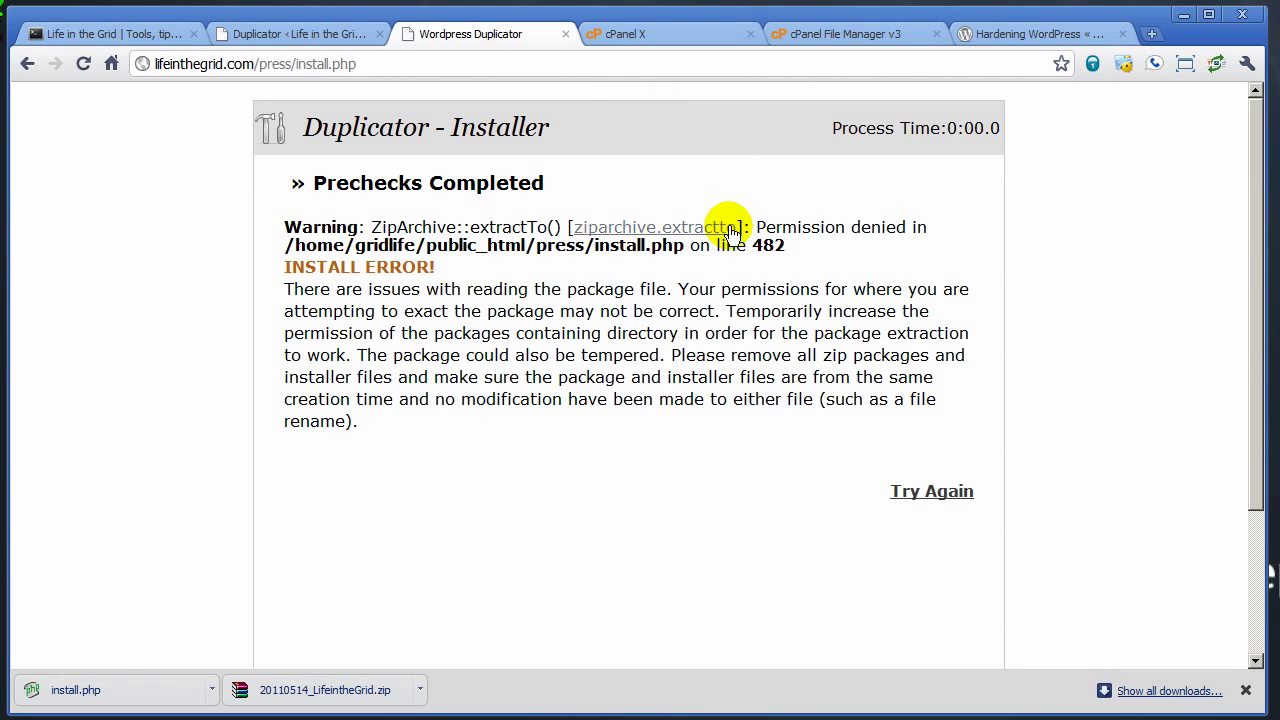
pyautogui.click(917, 495)
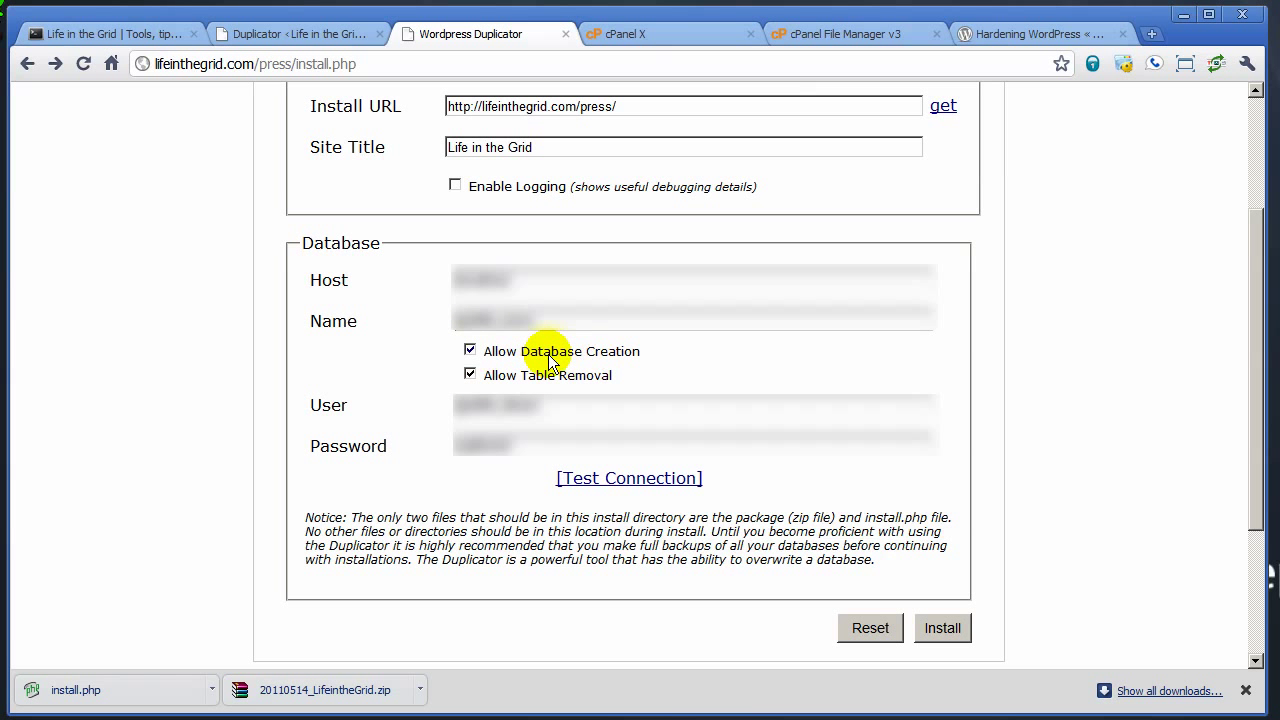
pyautogui.click(632, 36)
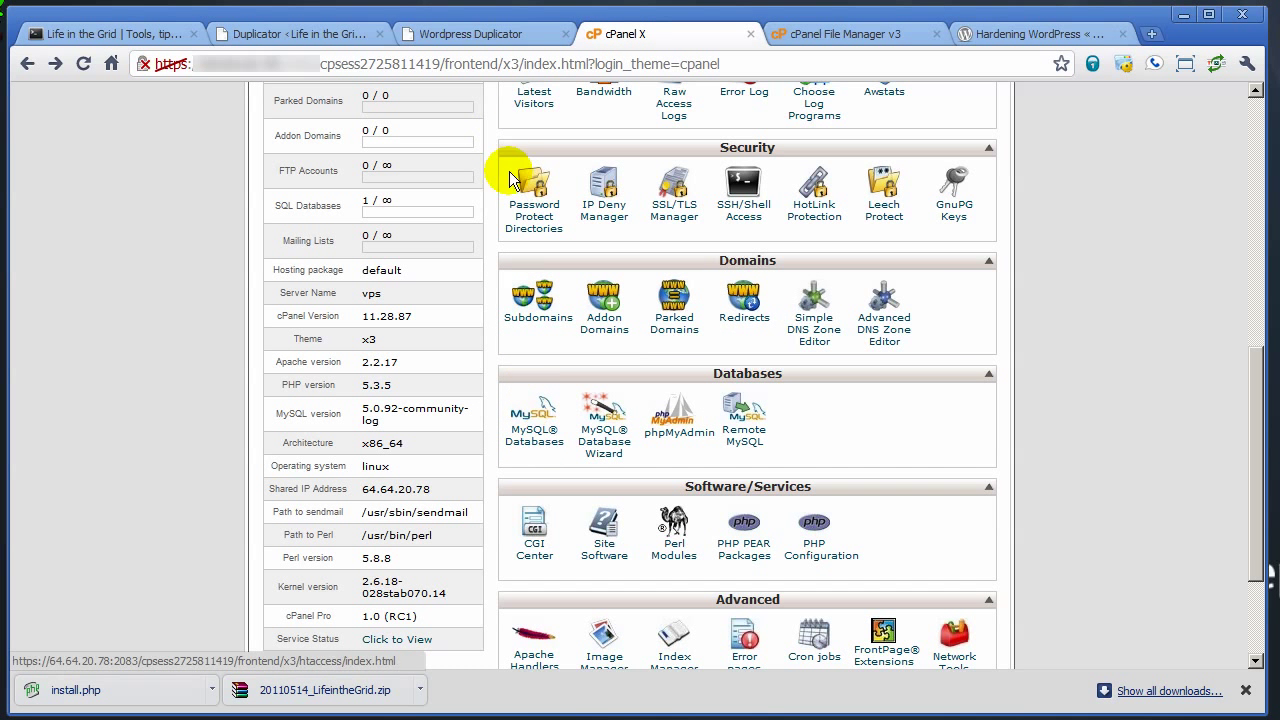
pyautogui.click(497, 33)
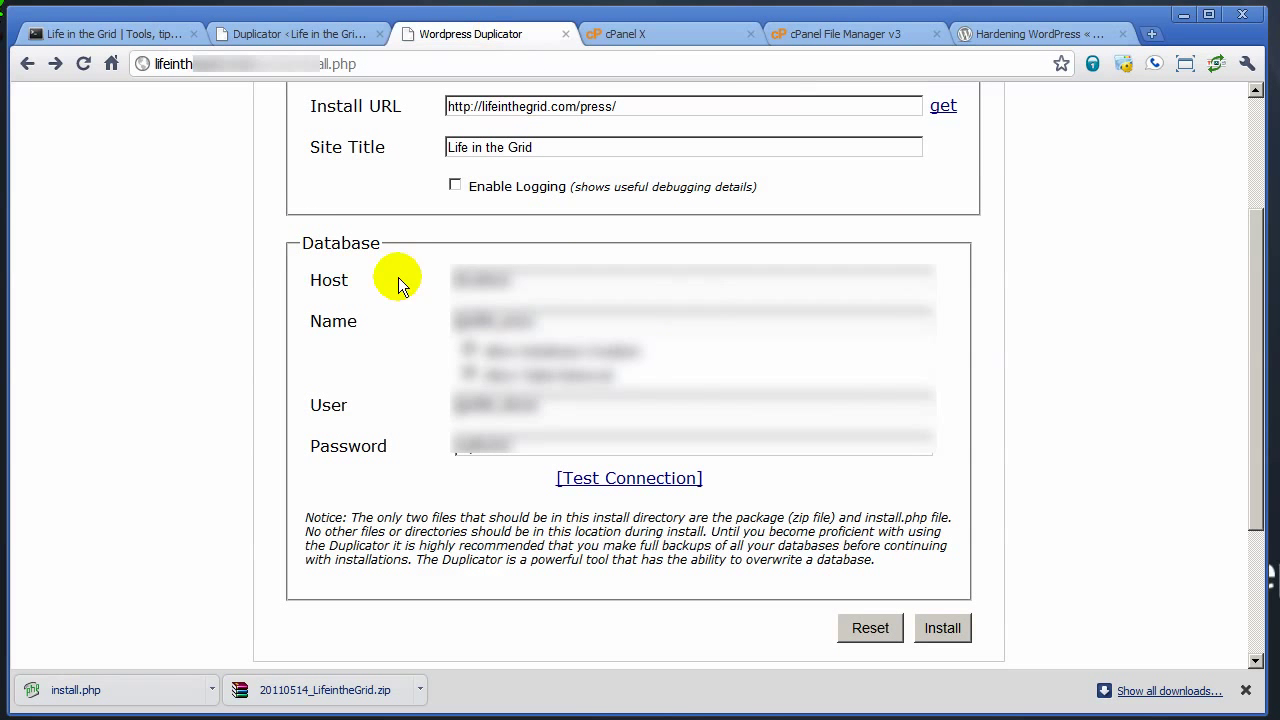
pyautogui.click(948, 630)
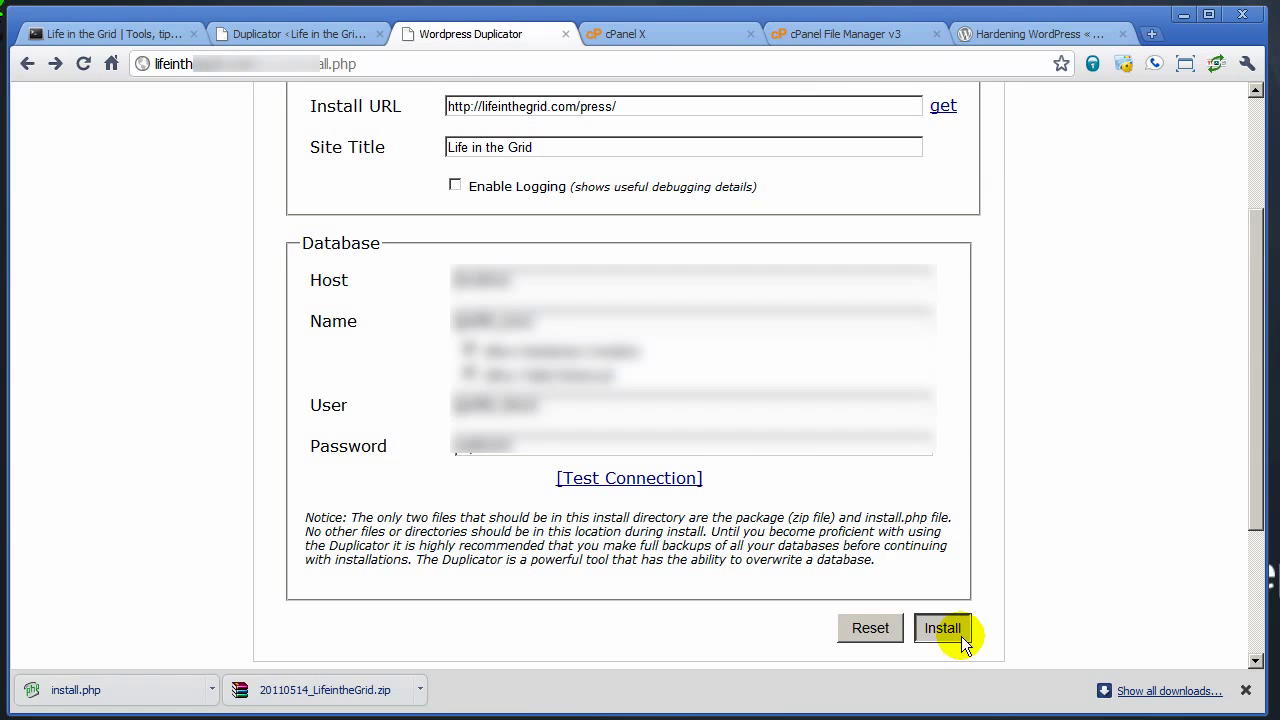
pyautogui.click(685, 443)
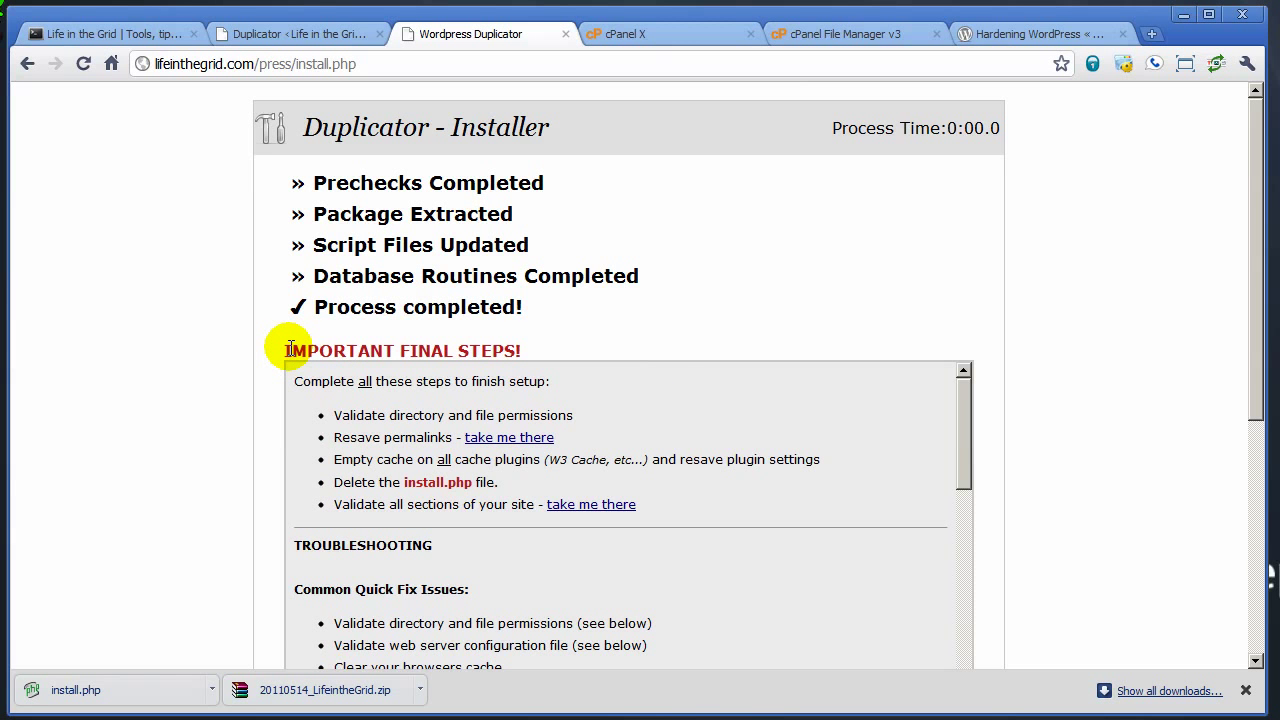
# Examine the installer's important final steps and its troubleshooting notes on quick fixes and file permissions.
pyautogui.moveTo(288, 352); pyautogui.dragTo(536, 354)
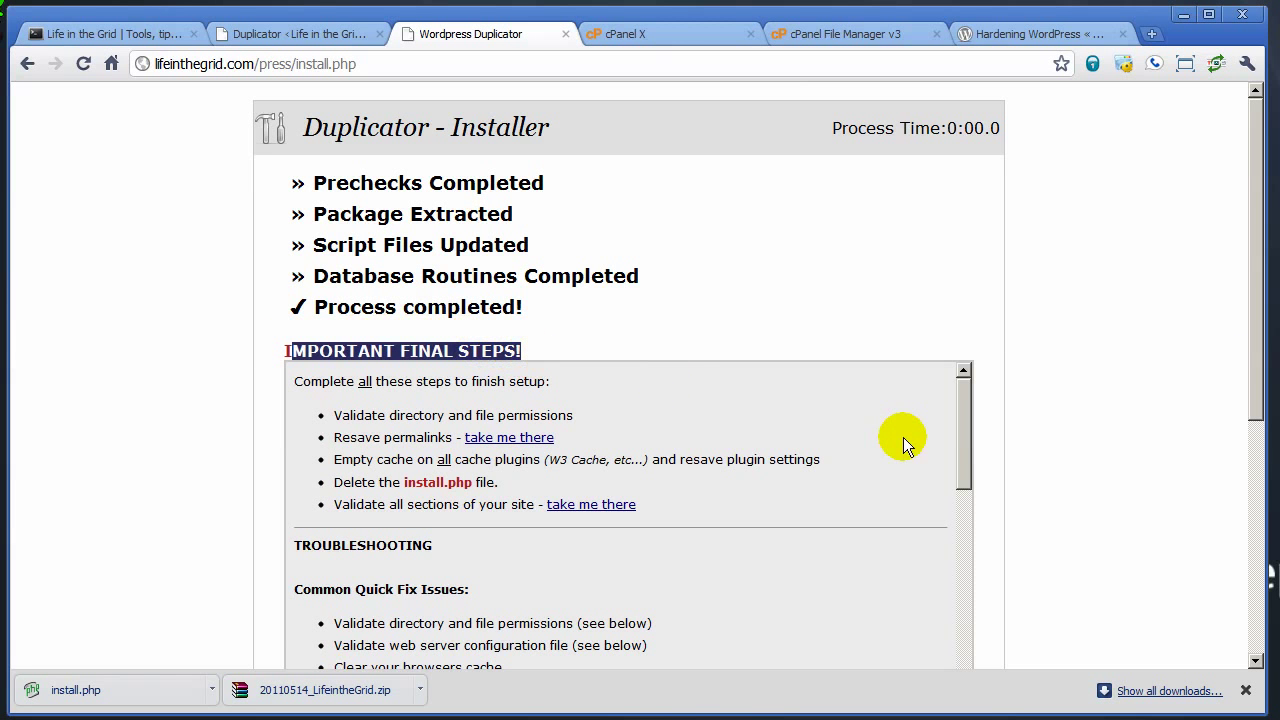
pyautogui.moveTo(966, 432)
pyautogui.mouseDown()
pyautogui.moveTo(963, 648)
pyautogui.moveTo(955, 427)
pyautogui.mouseUp()
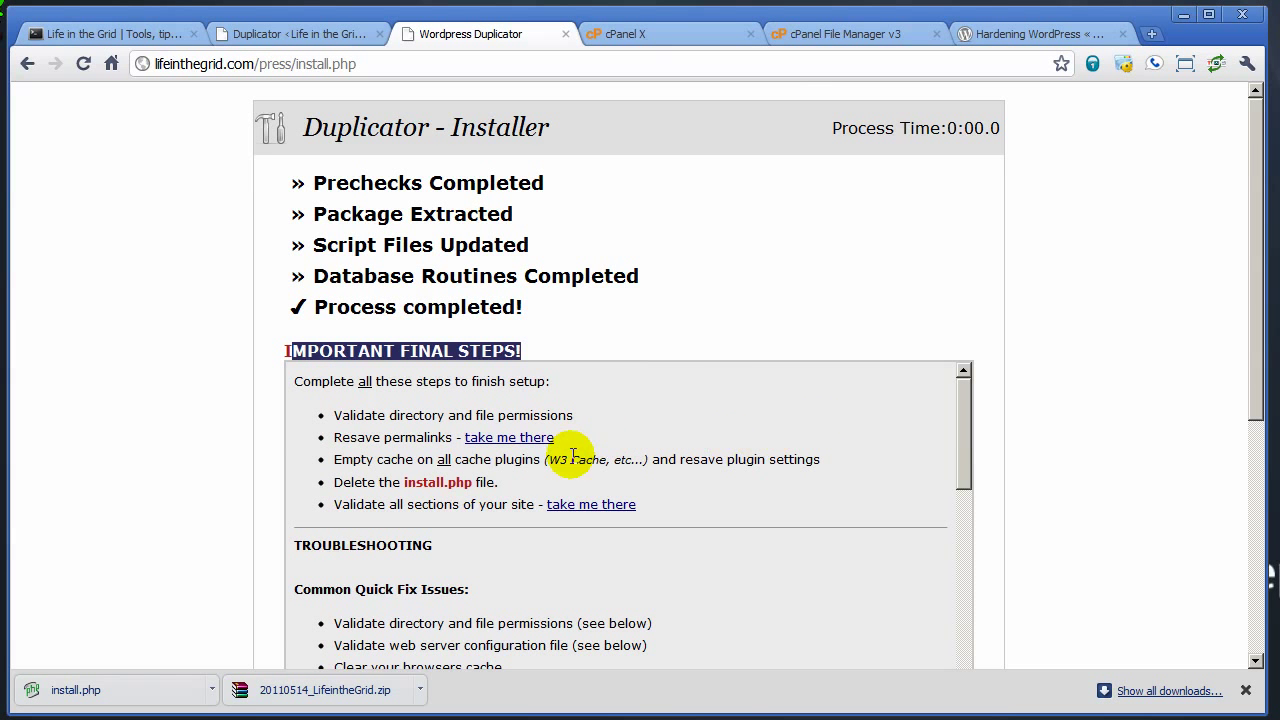
pyautogui.moveTo(960, 443); pyautogui.dragTo(926, 518)
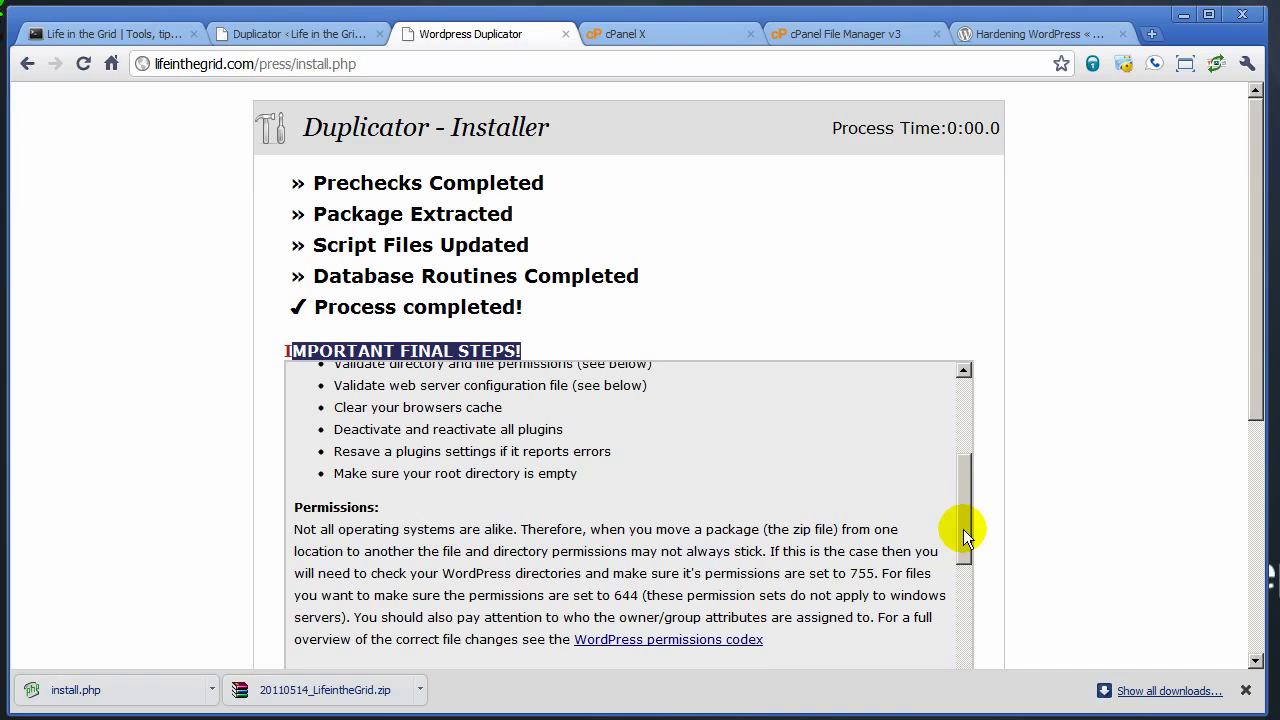
pyautogui.moveTo(963, 529); pyautogui.dragTo(973, 442)
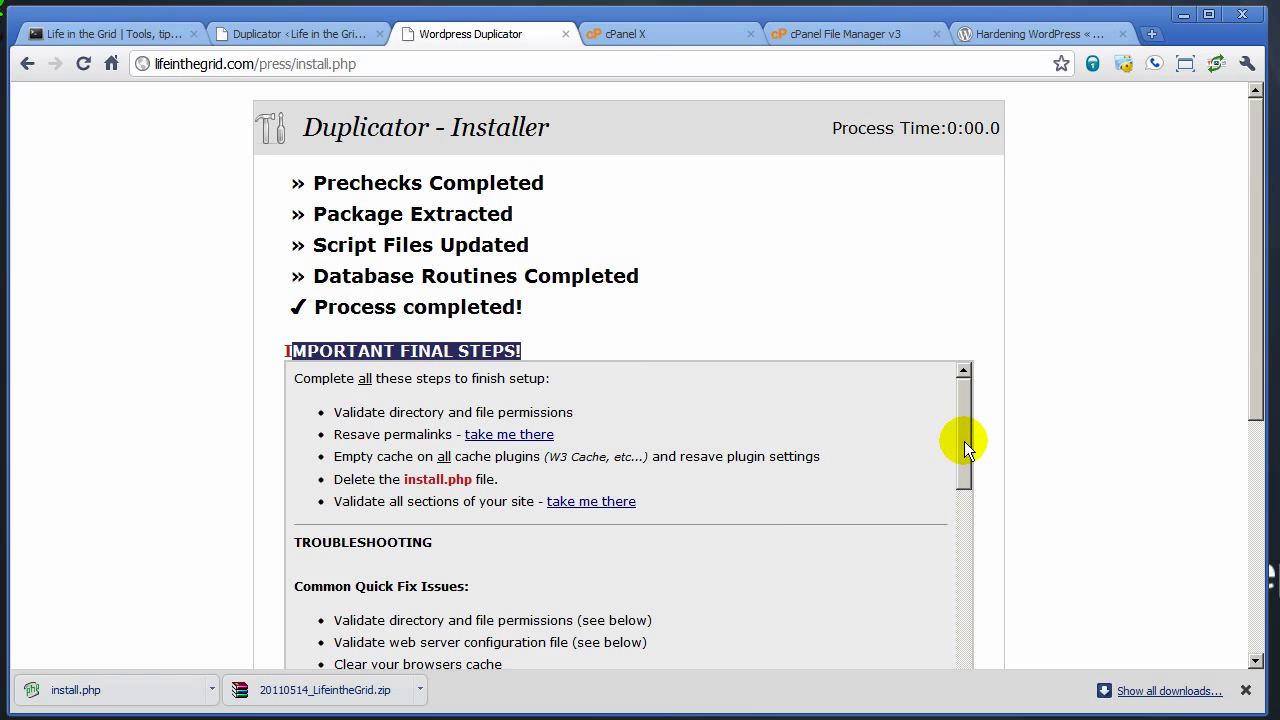
pyautogui.moveTo(964, 441); pyautogui.dragTo(960, 468)
pyautogui.click(746, 469)
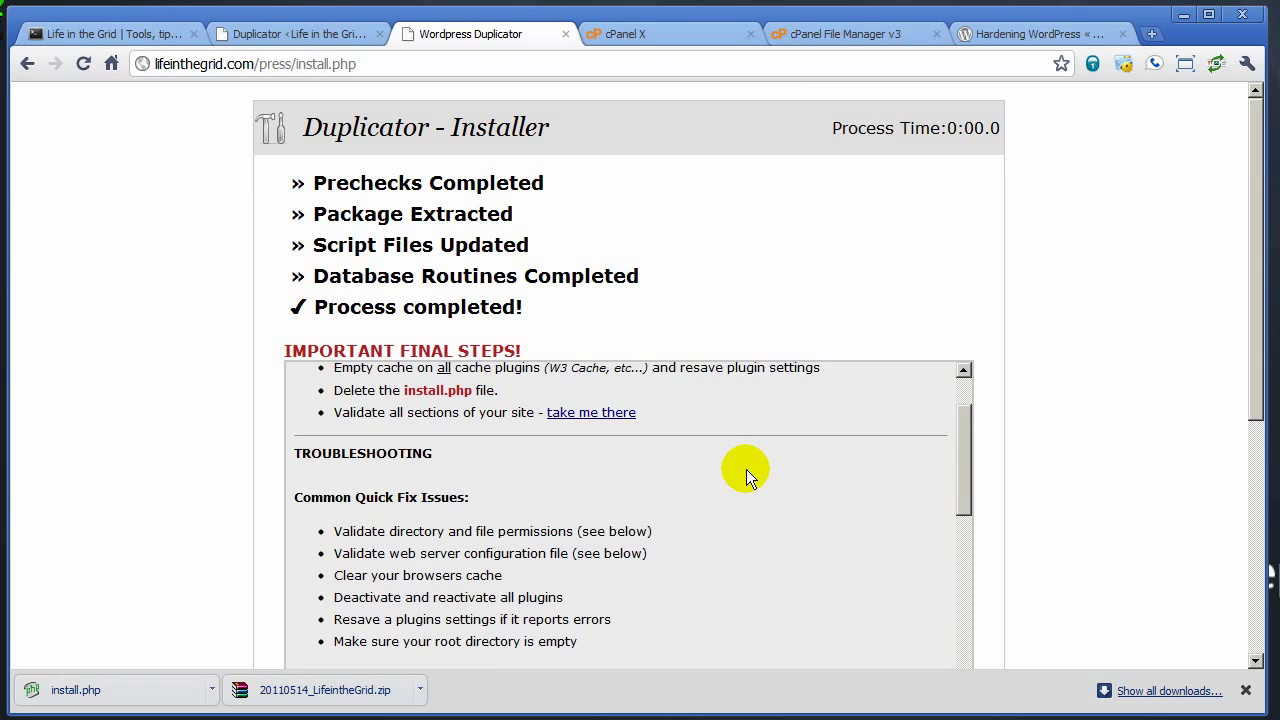
pyautogui.scroll(2, 746, 469)
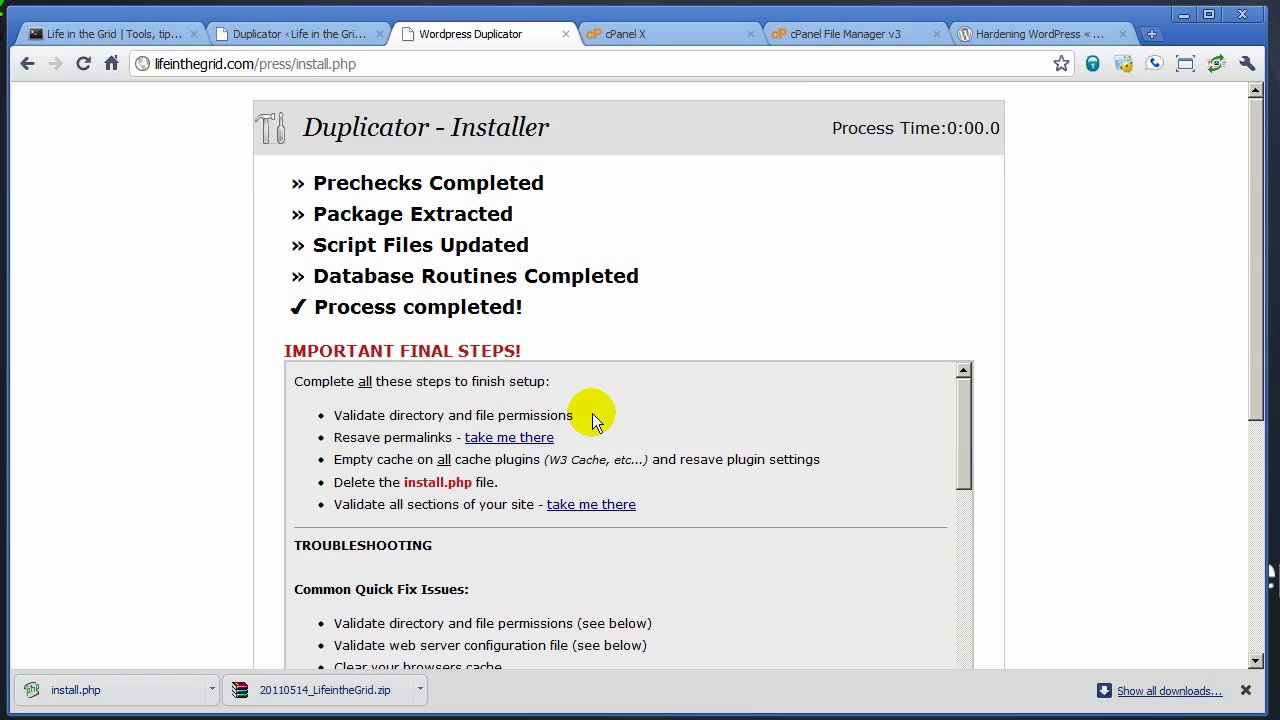
pyautogui.moveTo(591, 418); pyautogui.dragTo(350, 416)
pyautogui.click(598, 443)
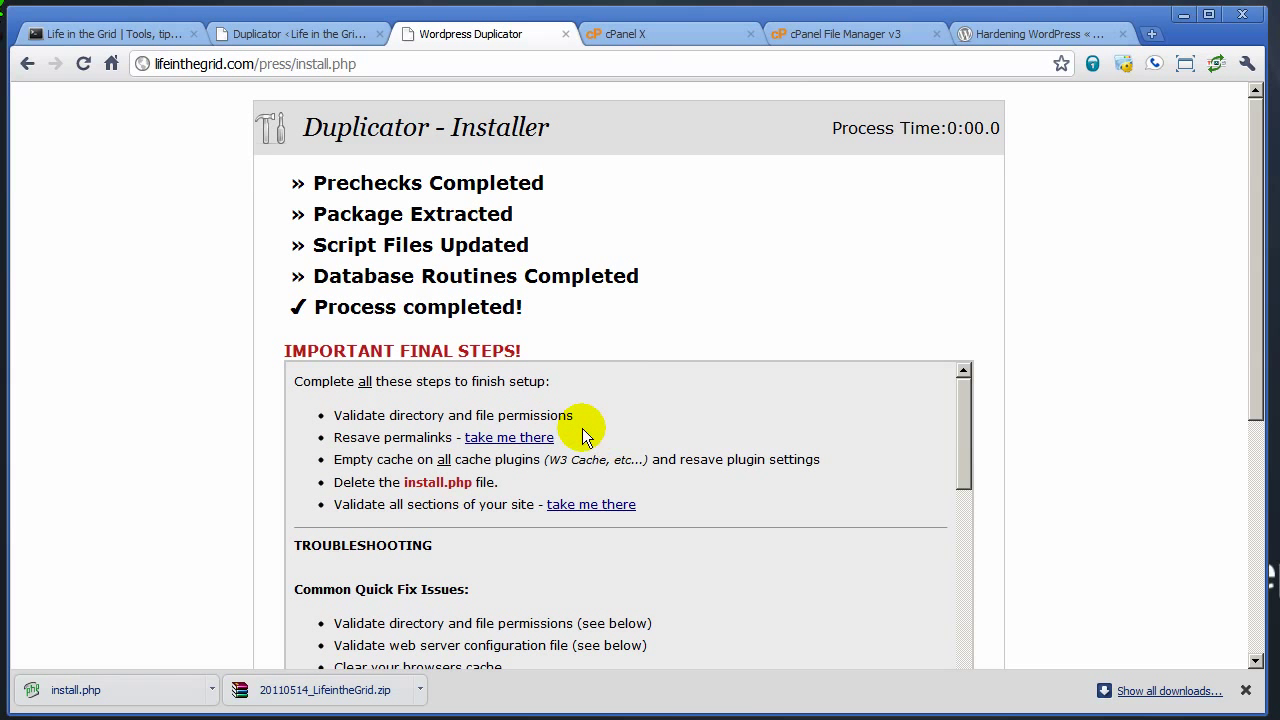
# Open the new site's Permalink Settings from the installer's final steps and resave them with the Month and name structure.
pyautogui.click(511, 440)
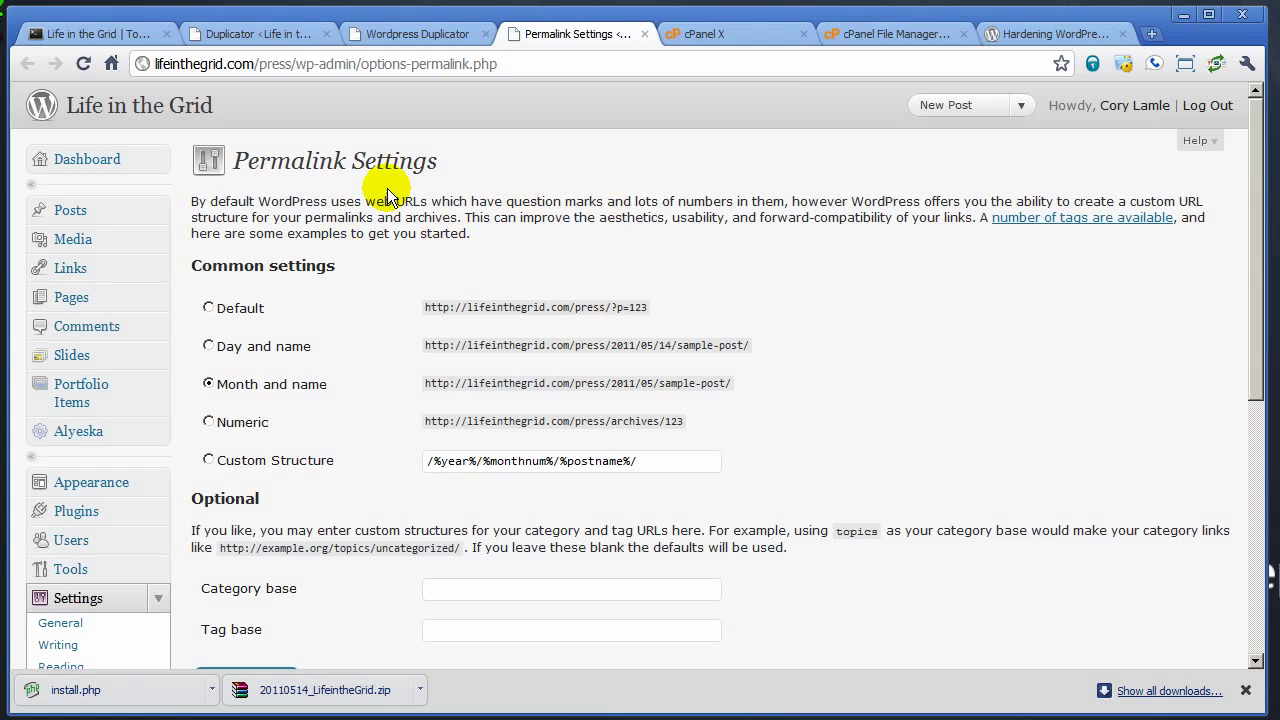
pyautogui.scroll(-2, 861, 305)
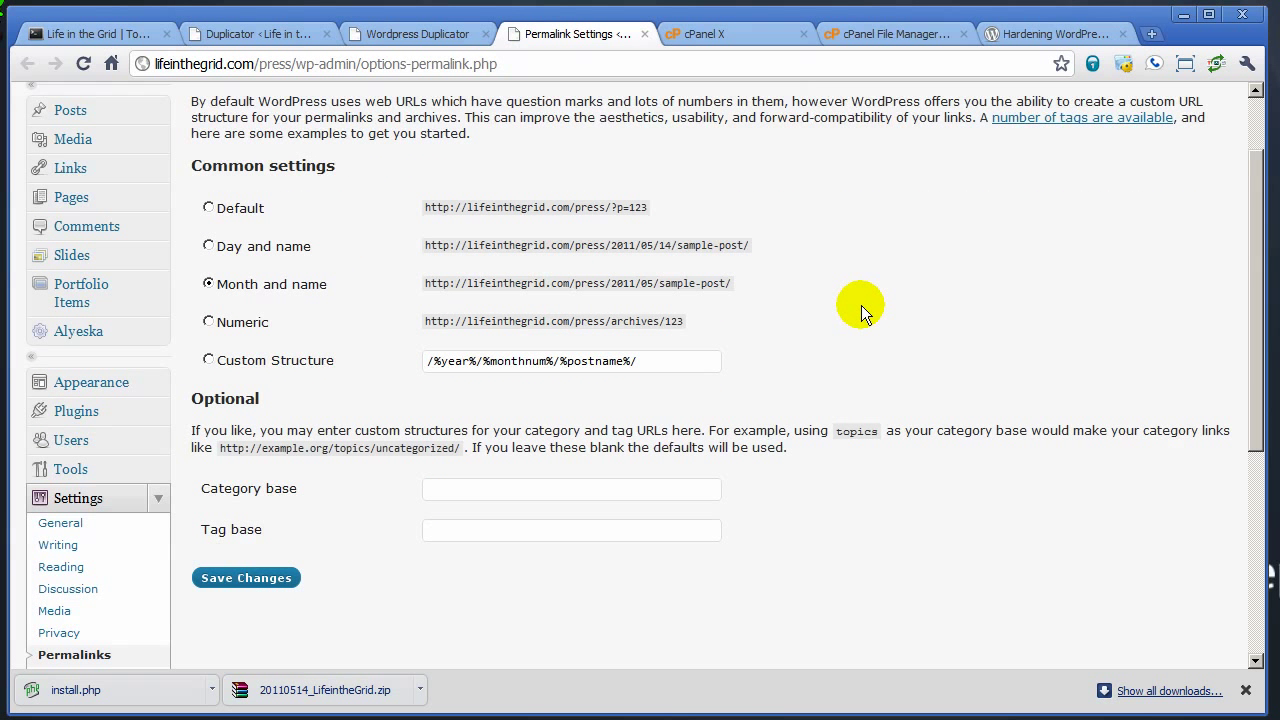
pyautogui.click(263, 585)
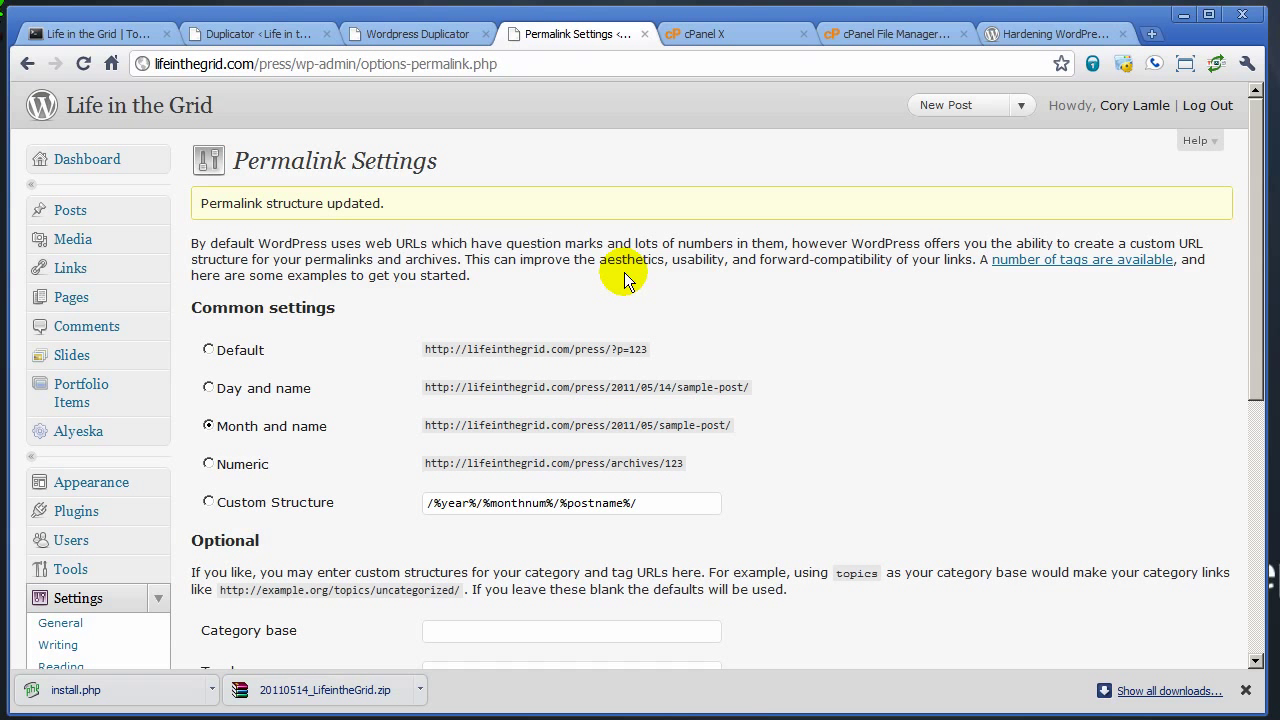
# From the installer's final steps, open the migrated site to validate it and look over its home page.
pyautogui.click(436, 33)
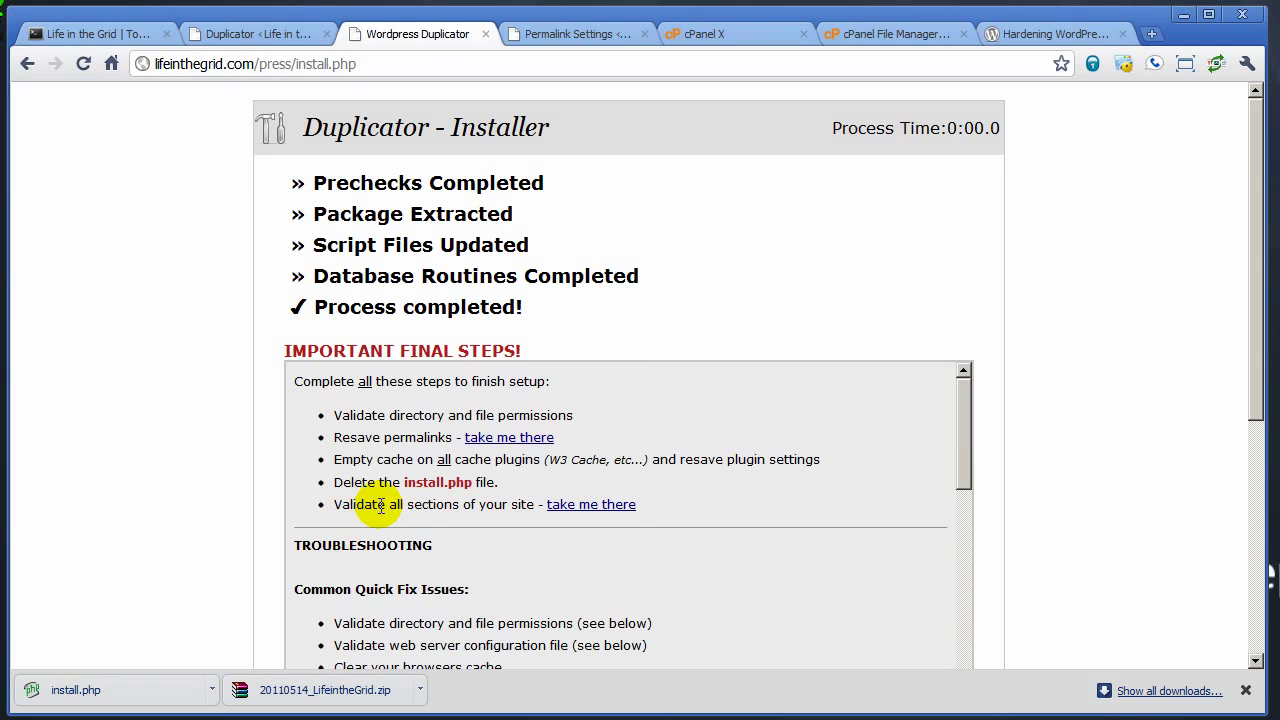
pyautogui.click(591, 505)
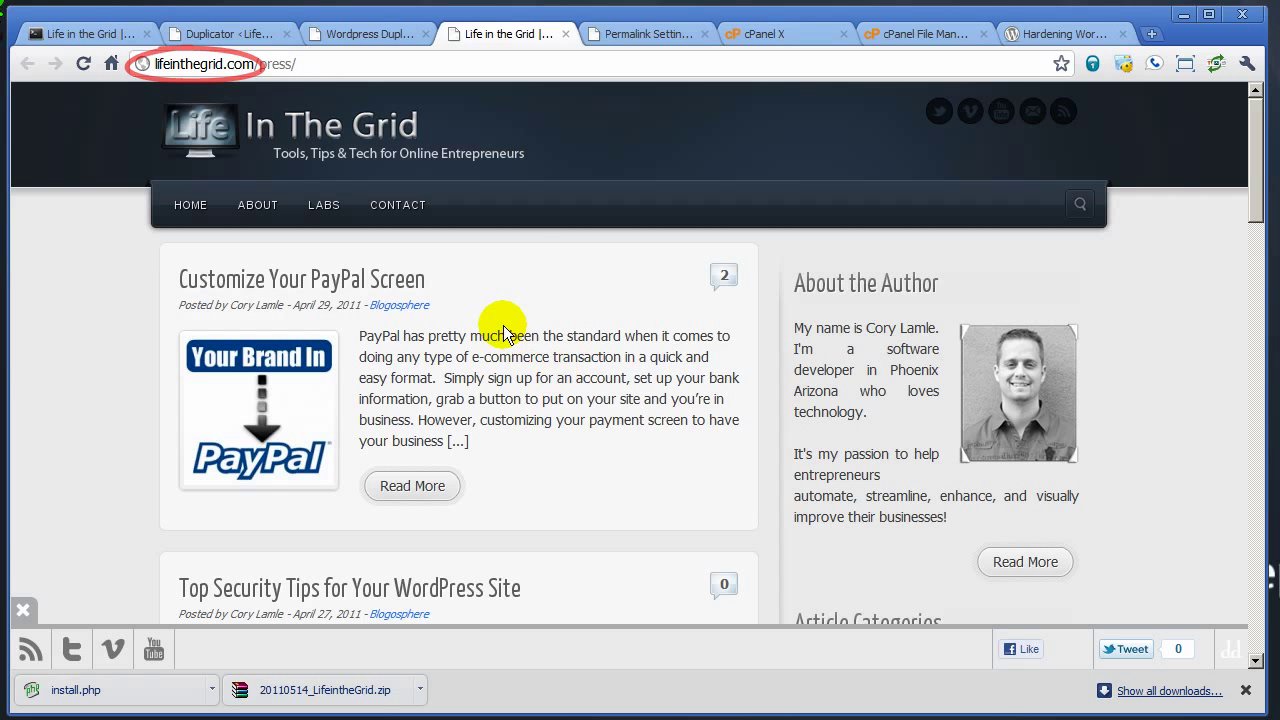
pyautogui.scroll(-1, 536, 318)
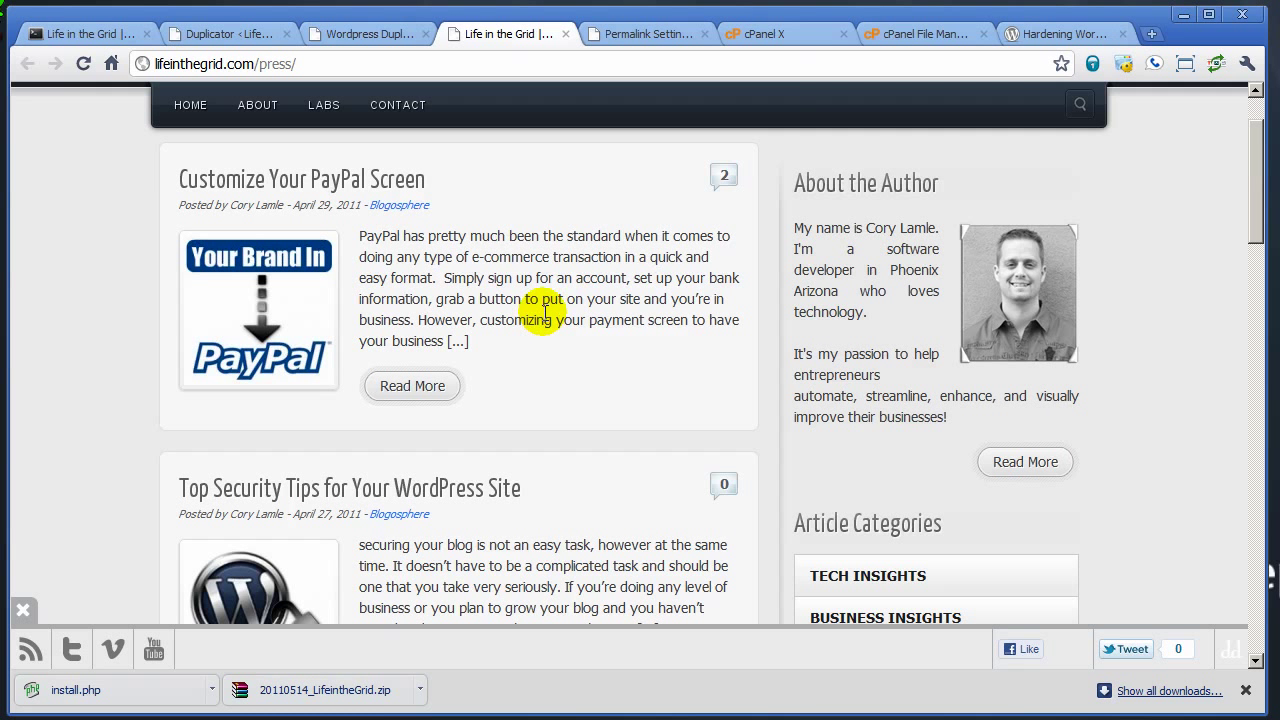
pyautogui.scroll(1, 536, 318)
# Check the migrated site's Labs page, then open The Duplicator's detail page and review its overview, videos and support sections.
pyautogui.click(318, 226)
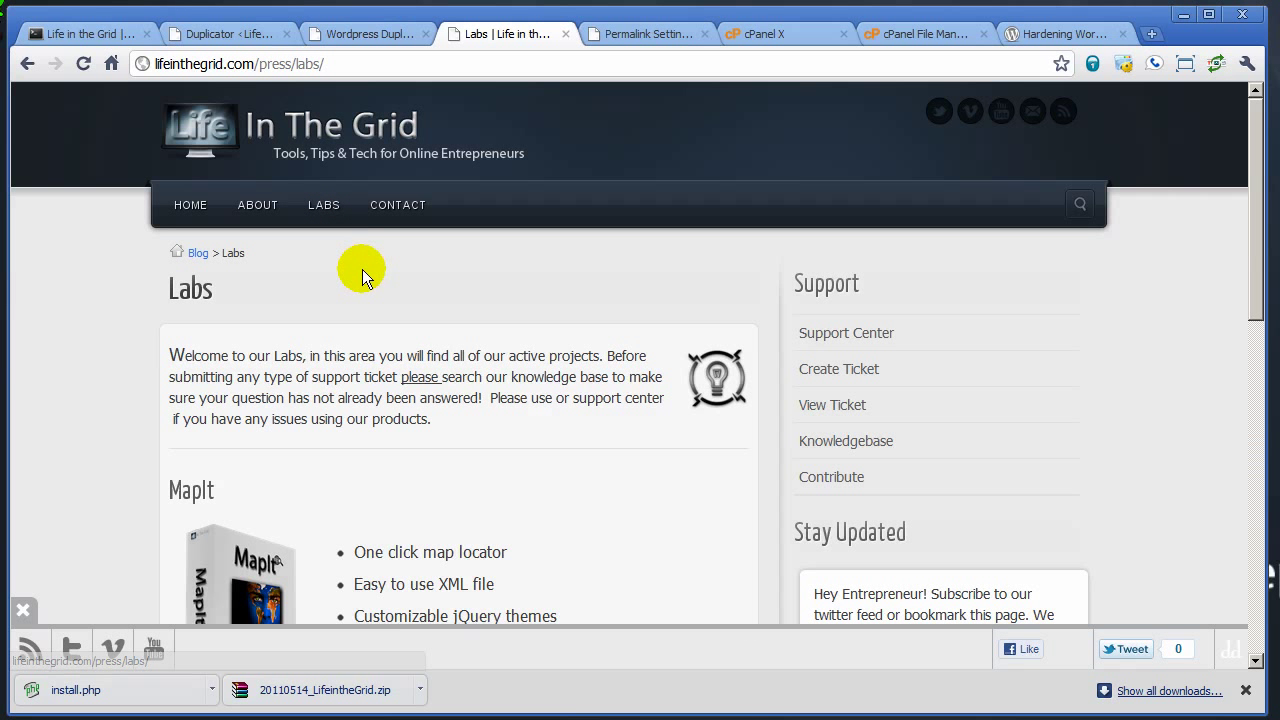
pyautogui.scroll(-6, 442, 306)
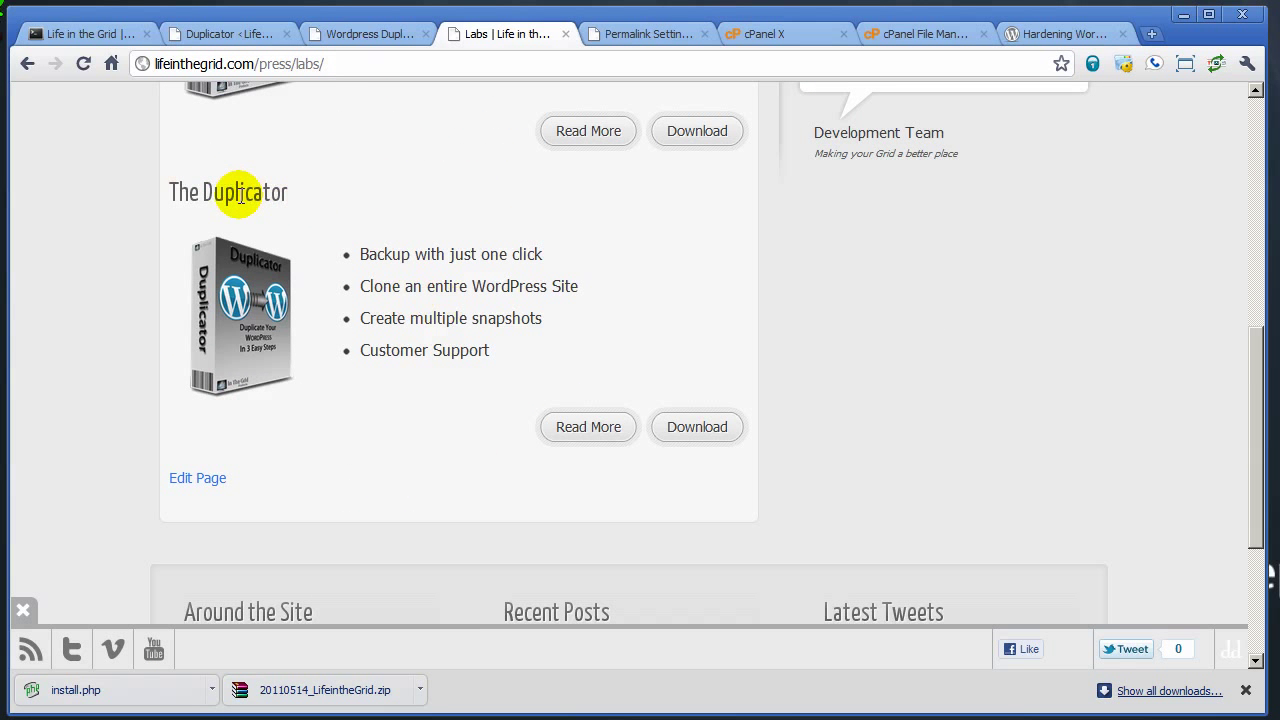
pyautogui.click(602, 434)
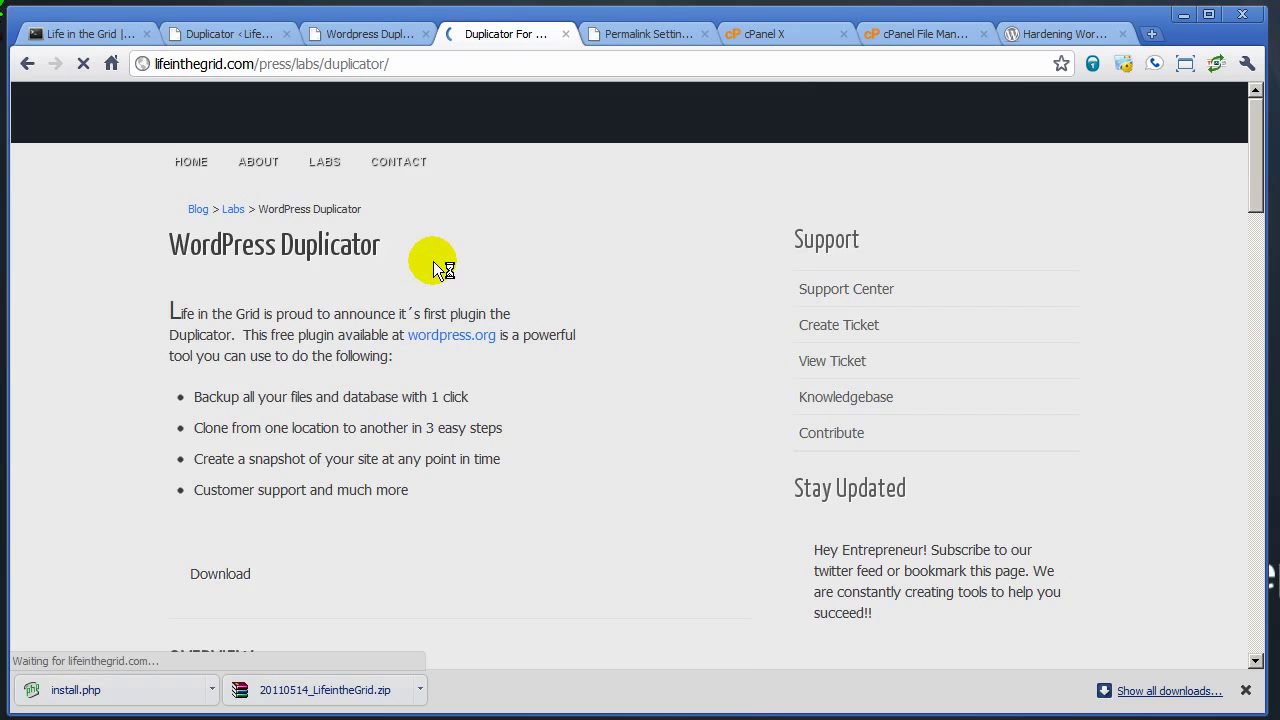
pyautogui.scroll(-2, 510, 368)
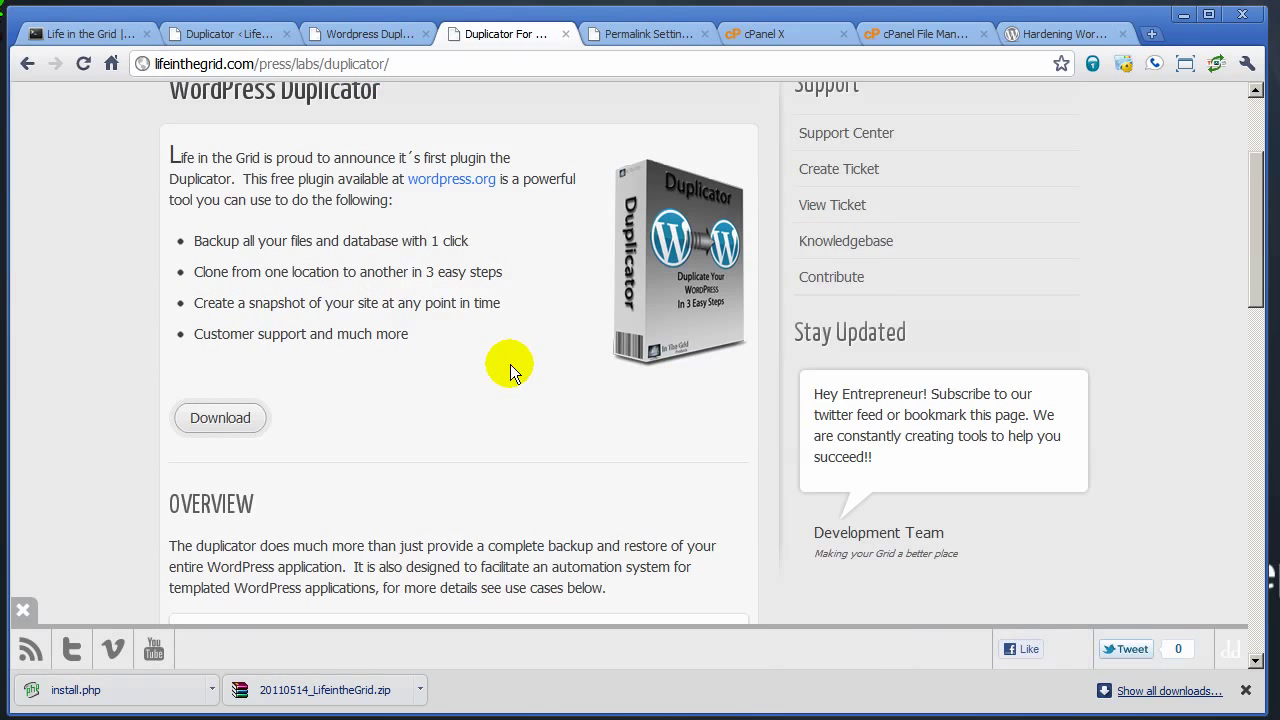
pyautogui.scroll(-1, 594, 389)
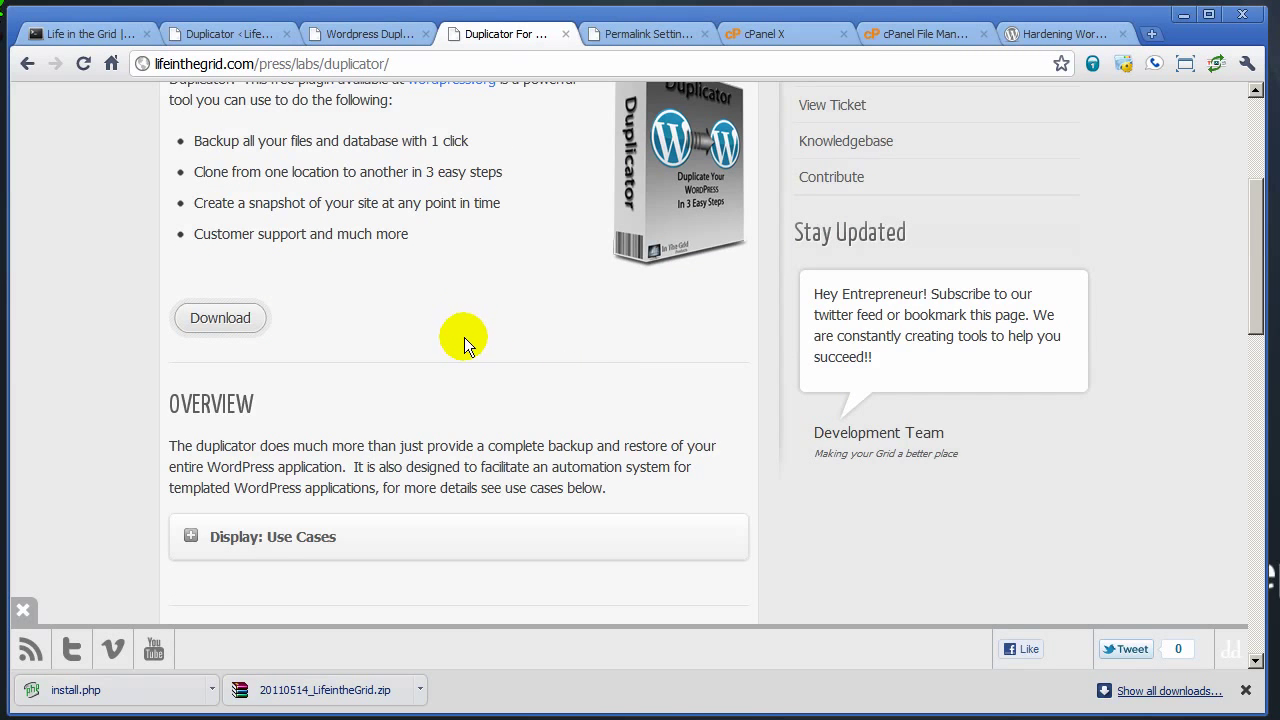
pyautogui.scroll(-2, 464, 337)
pyautogui.scroll(-2, 494, 318)
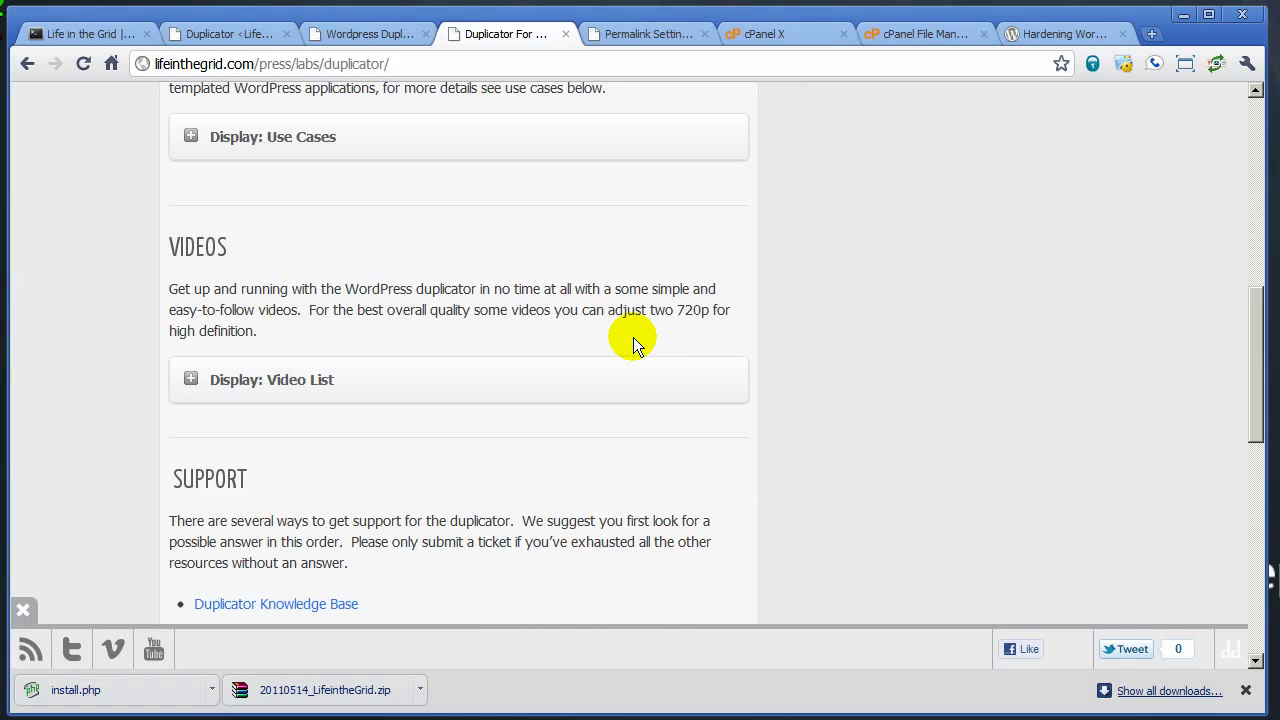
pyautogui.scroll(4, 665, 320)
pyautogui.scroll(2, 525, 227)
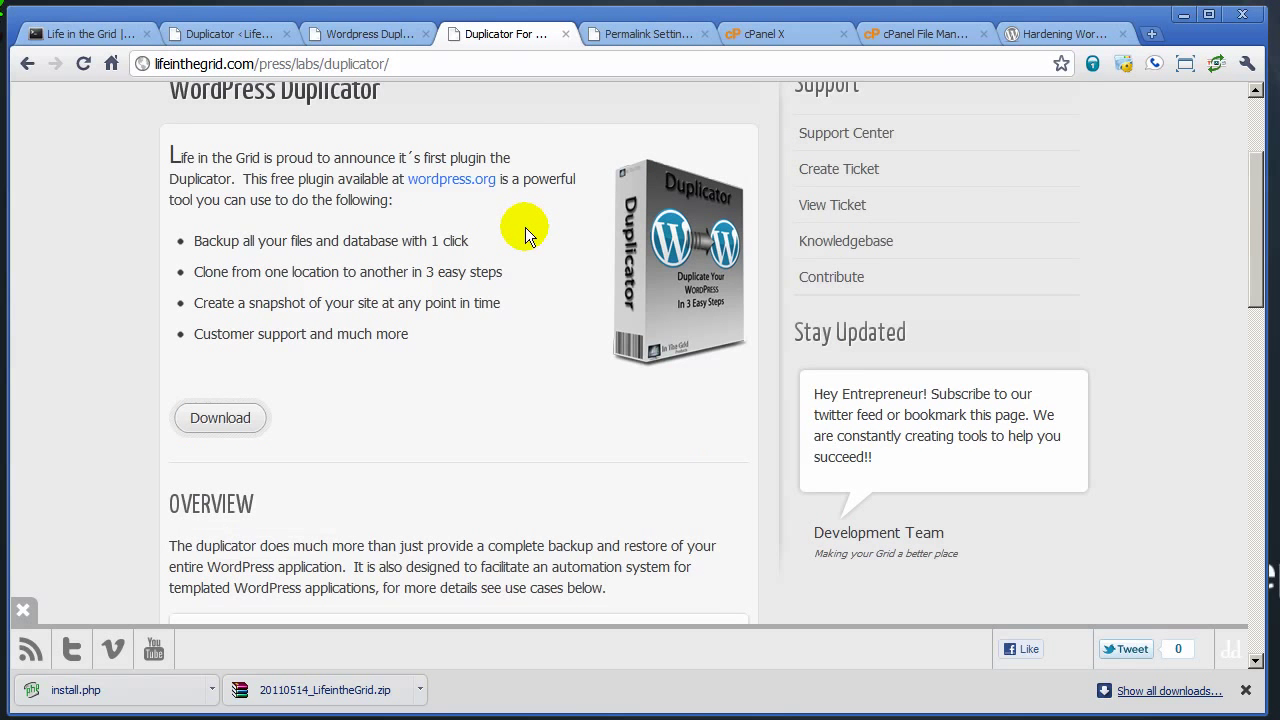